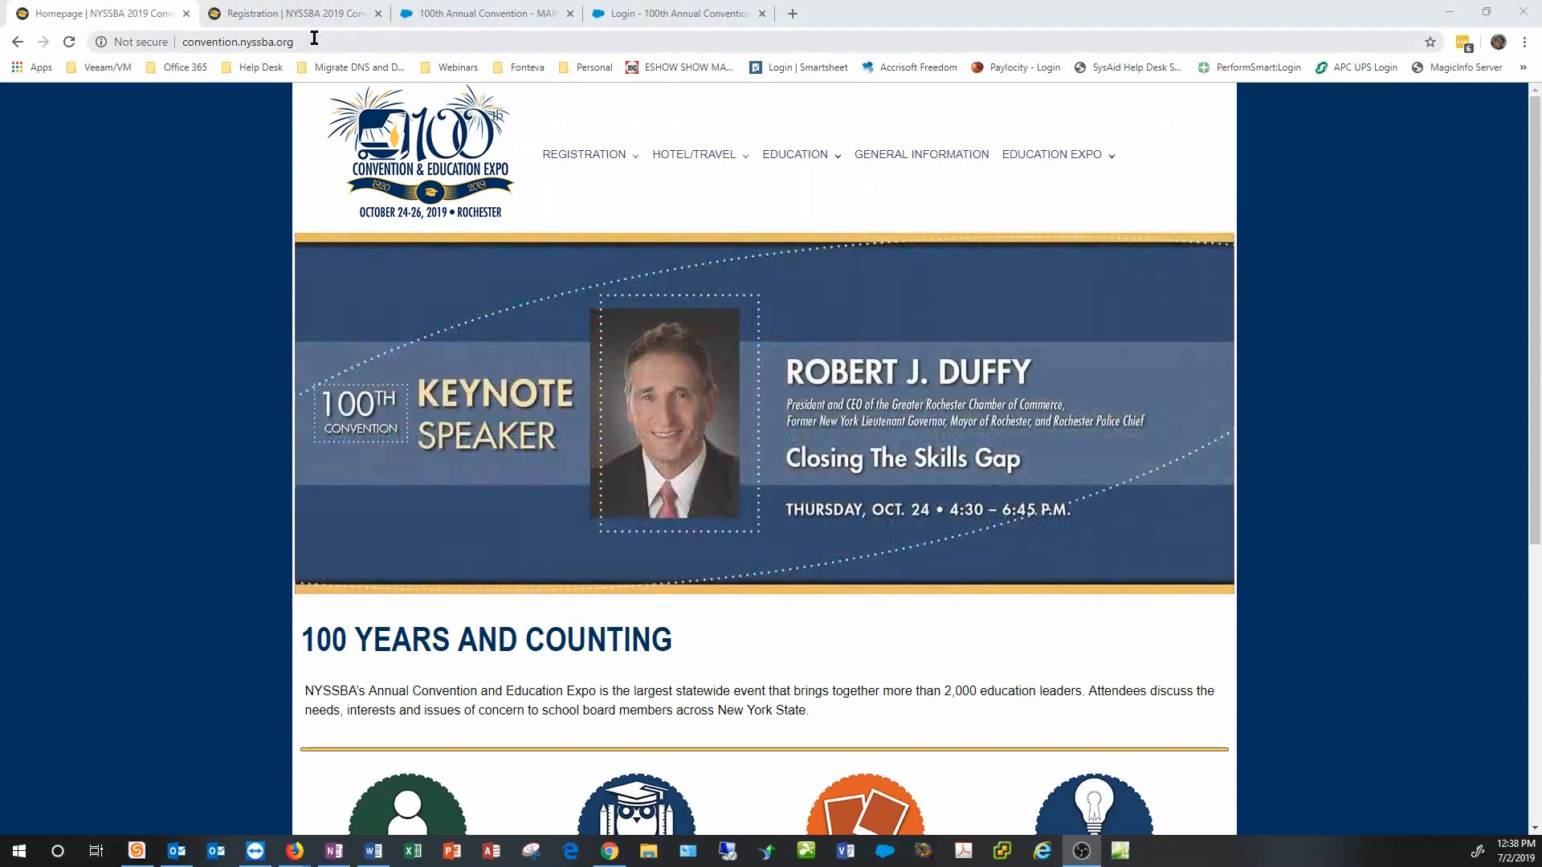
- Look through the convention's registration info, event overview and login pages, including the forgotten-password form
mouse_move(568, 171)
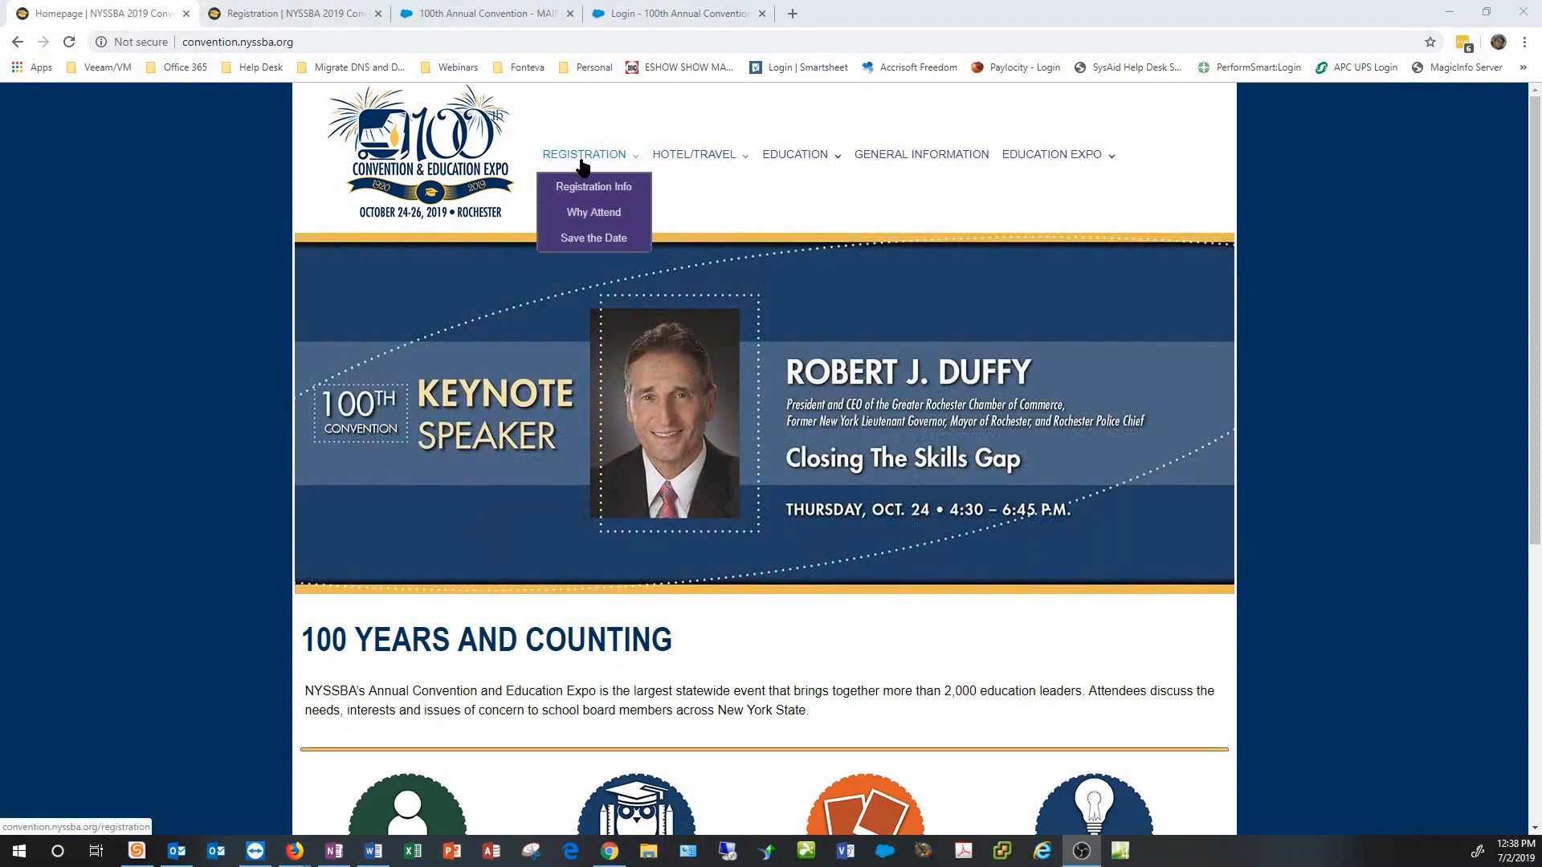
left_click(310, 15)
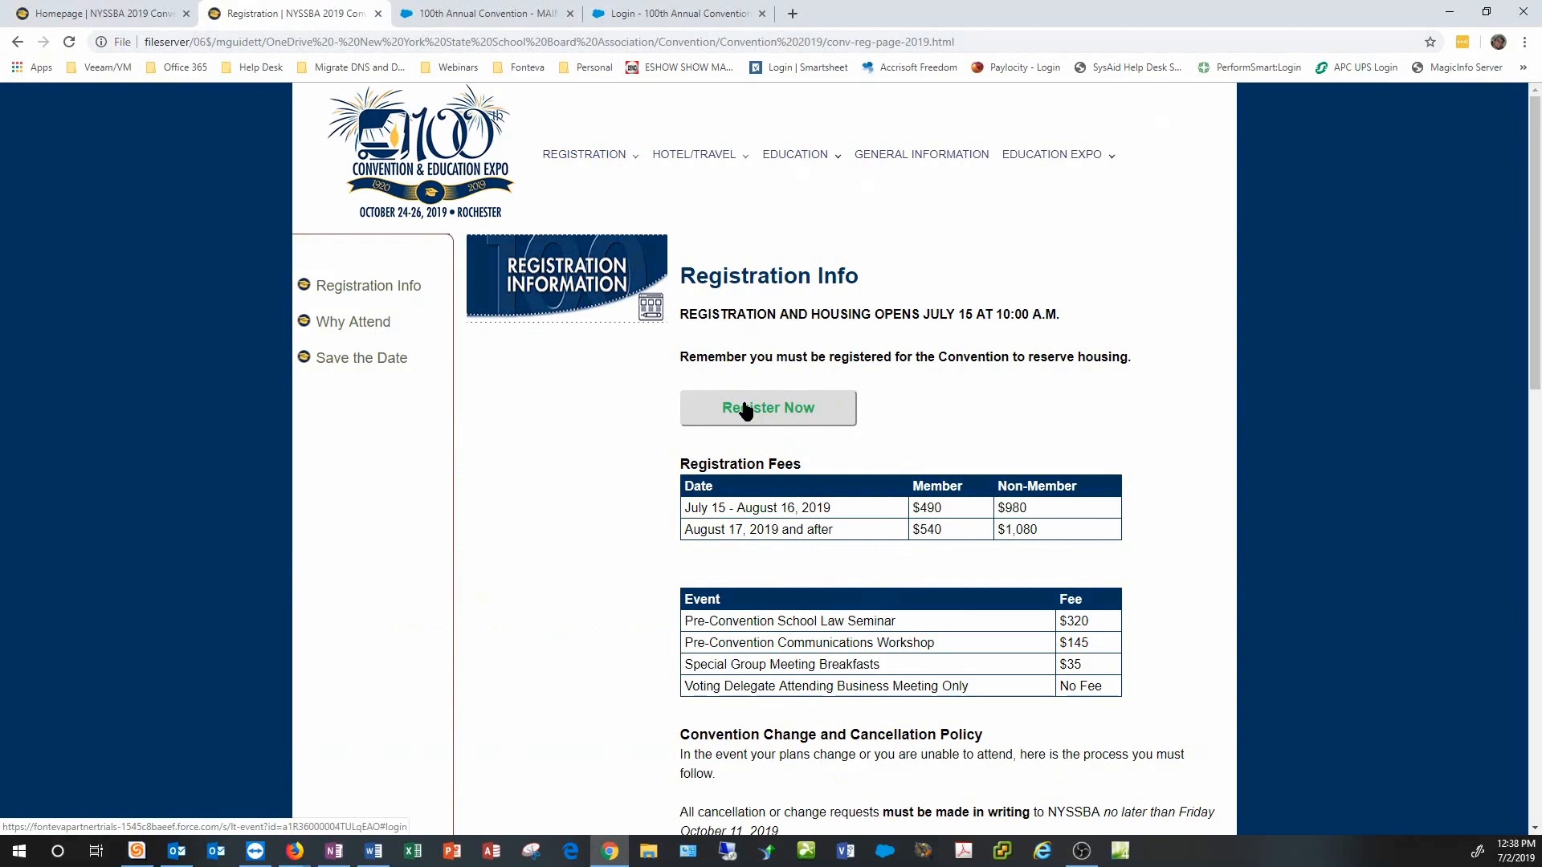
left_click(490, 14)
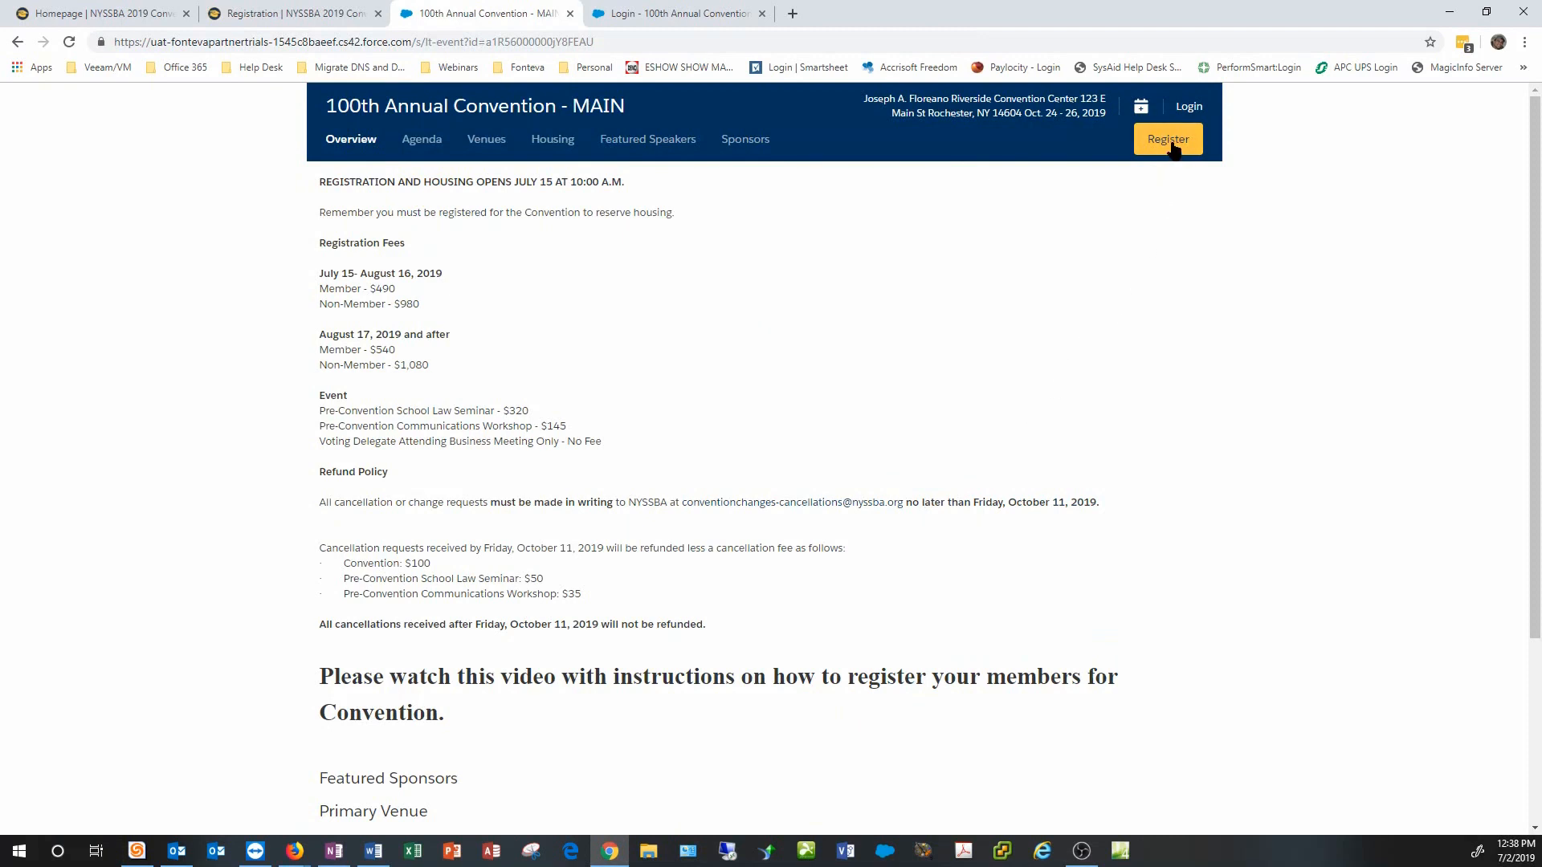
left_click(703, 13)
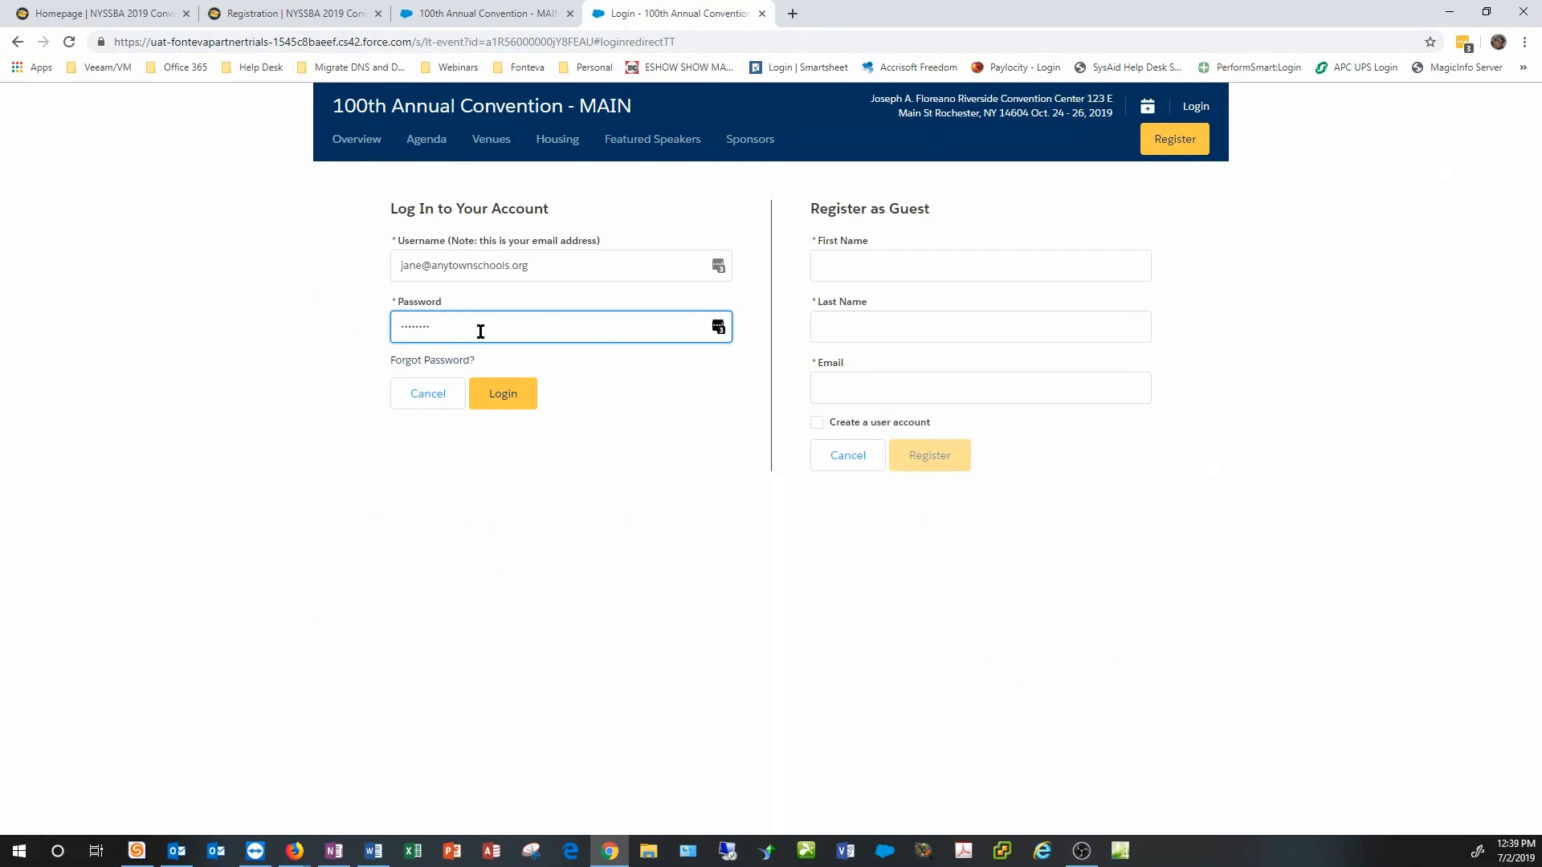
left_click(447, 360)
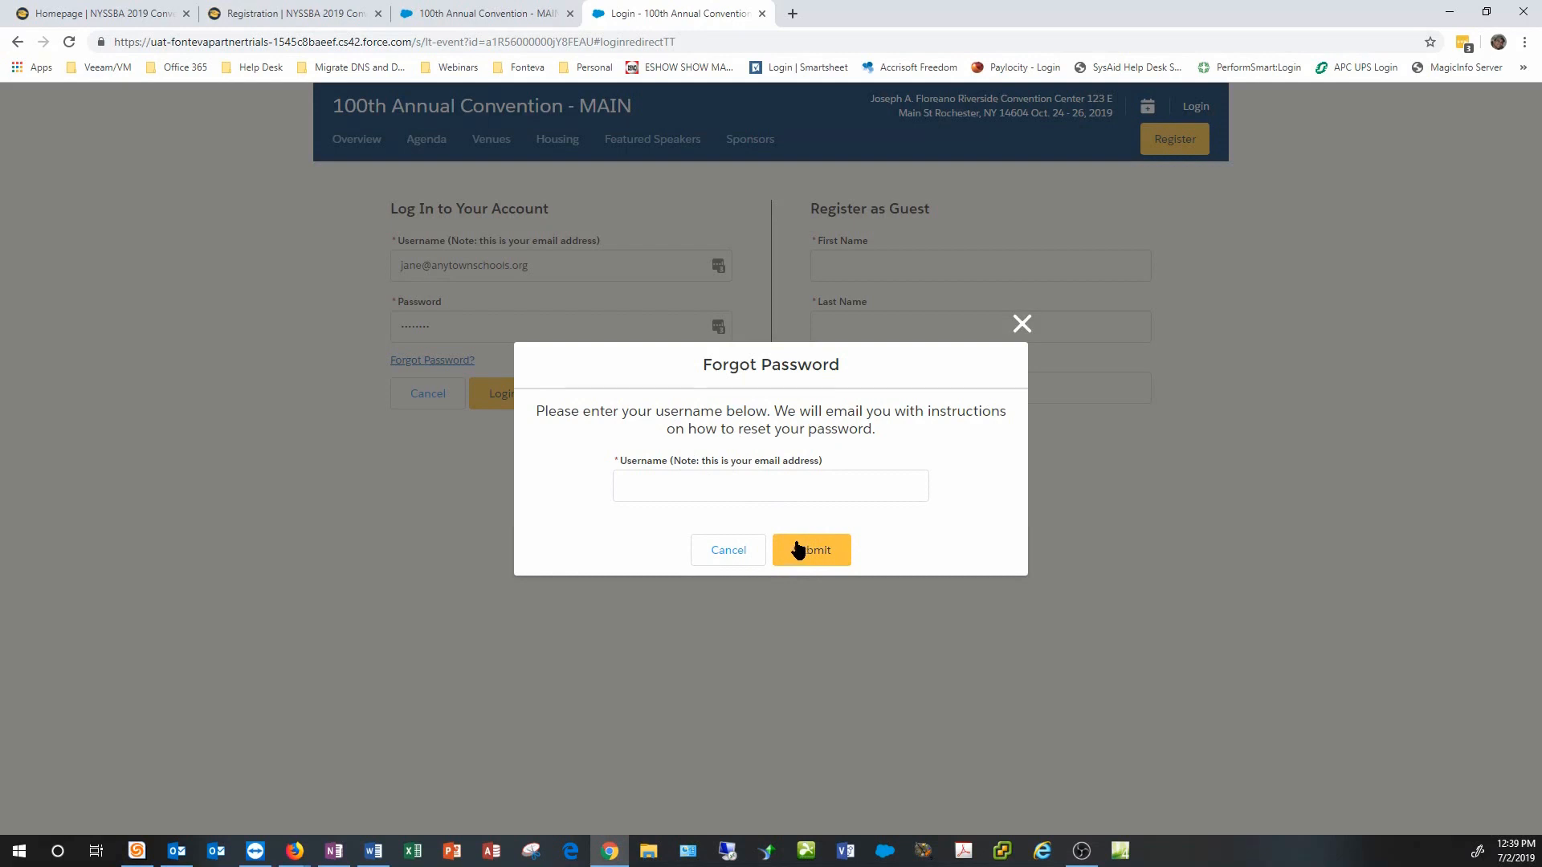
left_click(721, 547)
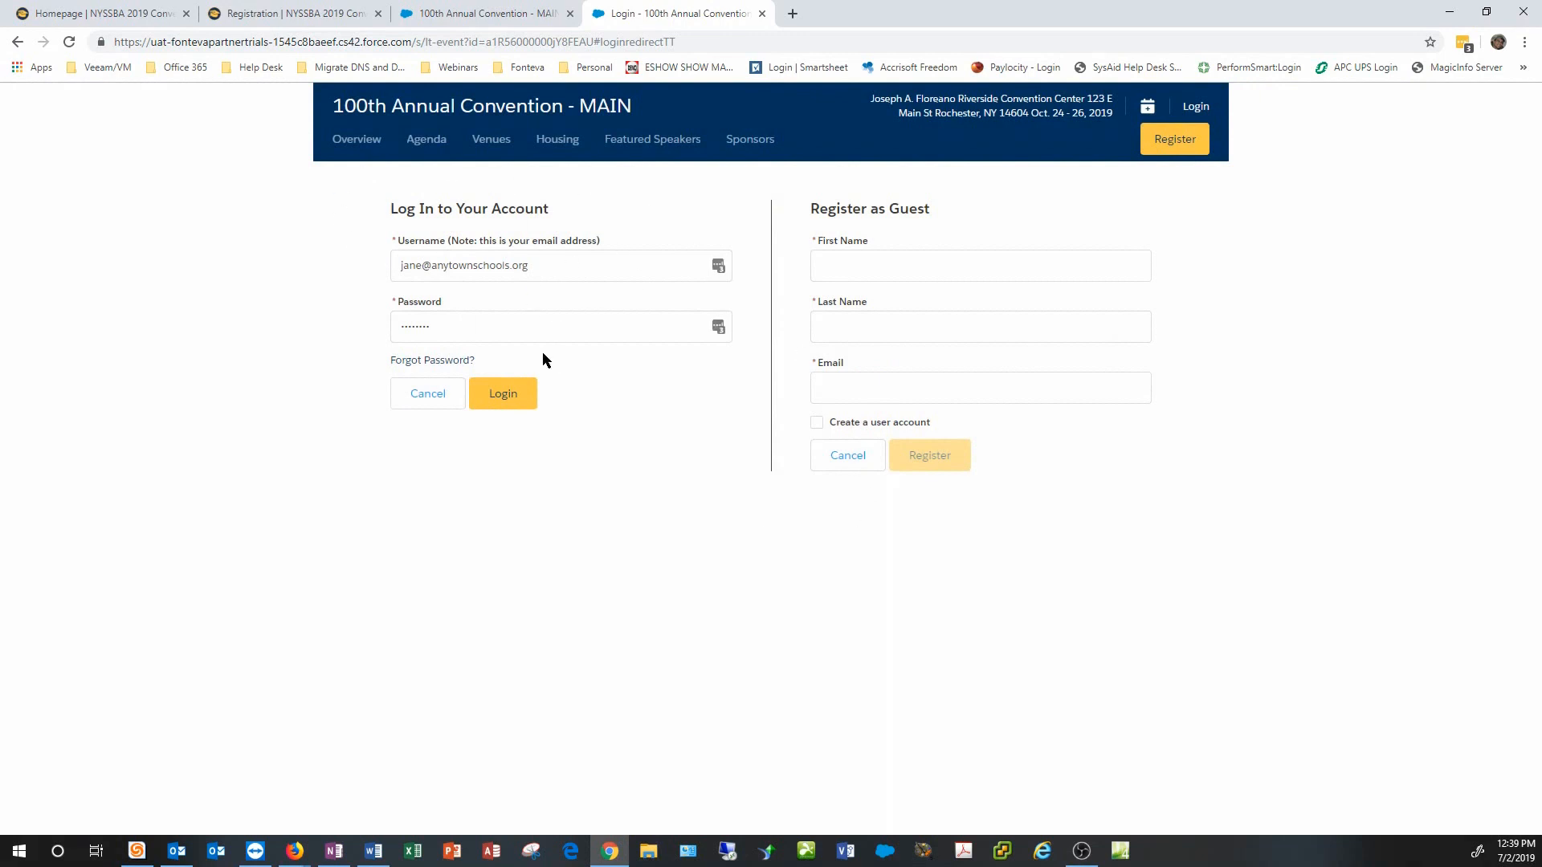
- Switch to the signed-in registration session in Firefox and add two 100th Annual NYSSBA Convention Registration tickets
left_click(295, 850)
left_click(378, 791)
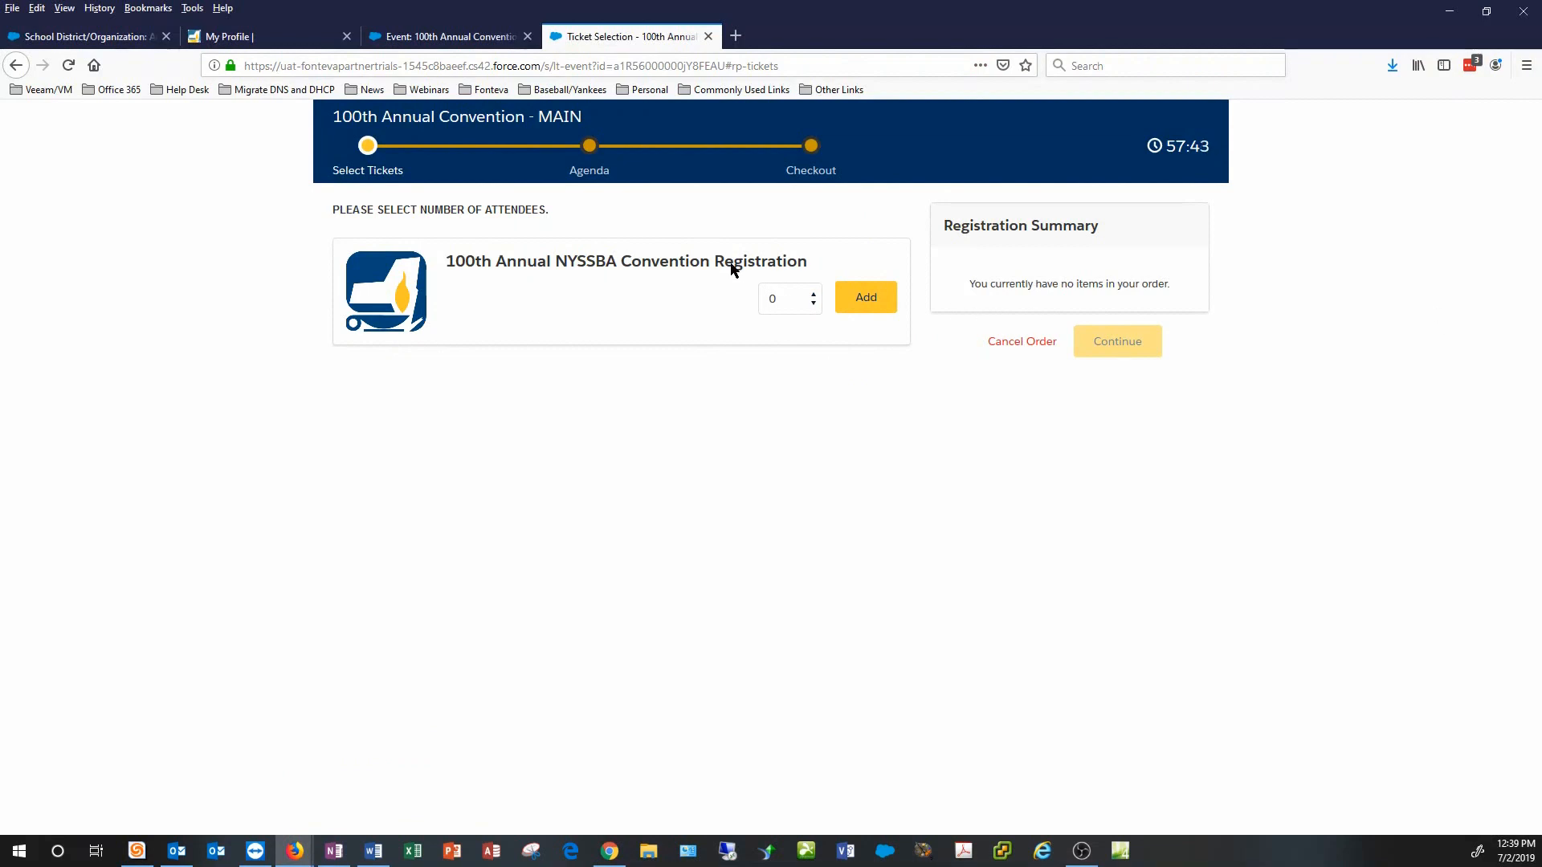
left_click(821, 301)
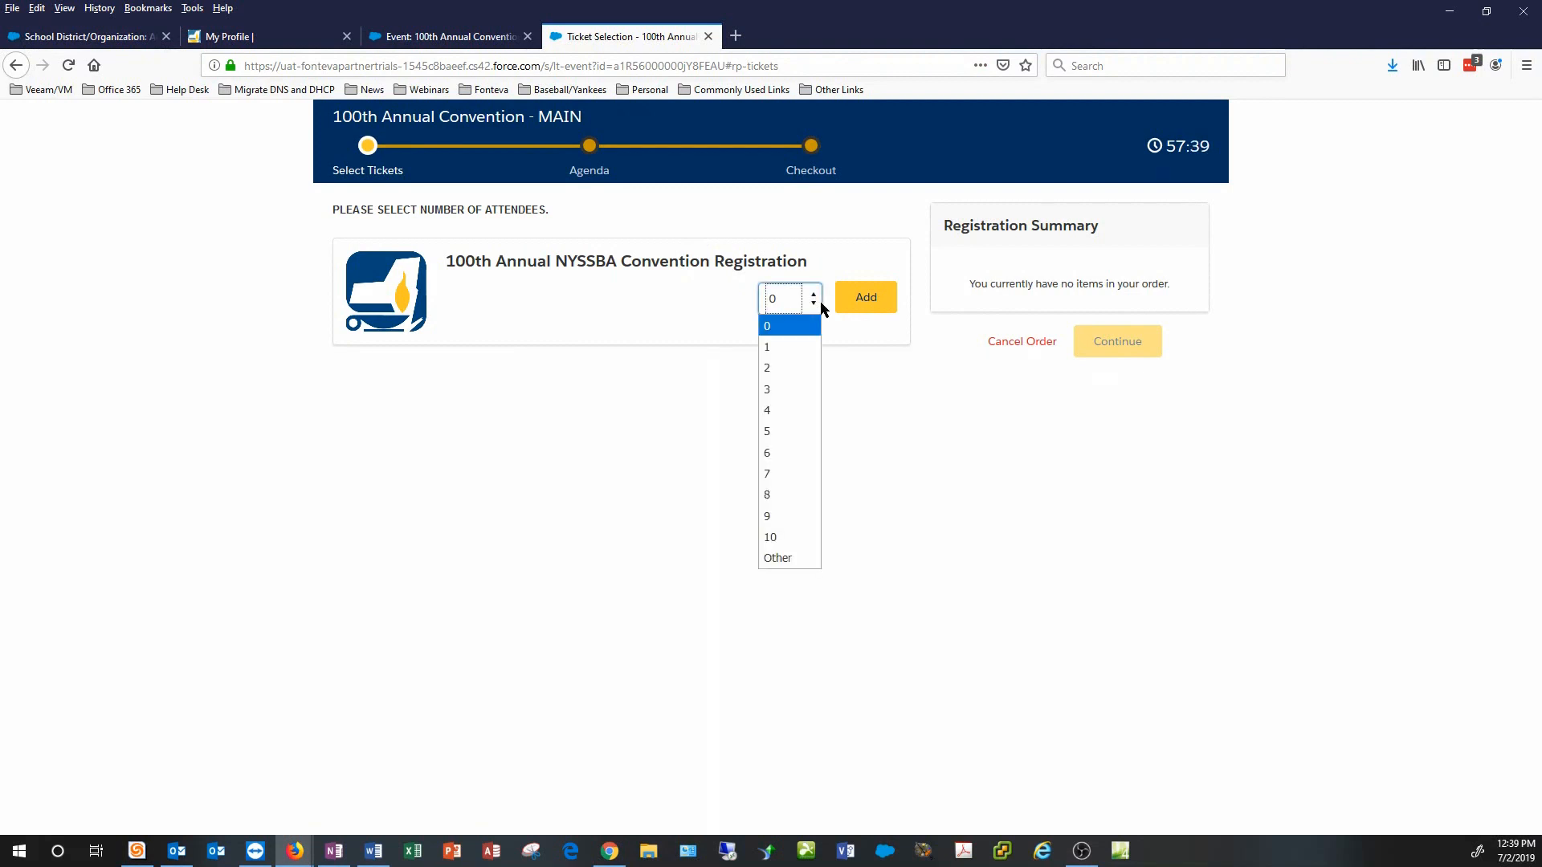
left_click(788, 366)
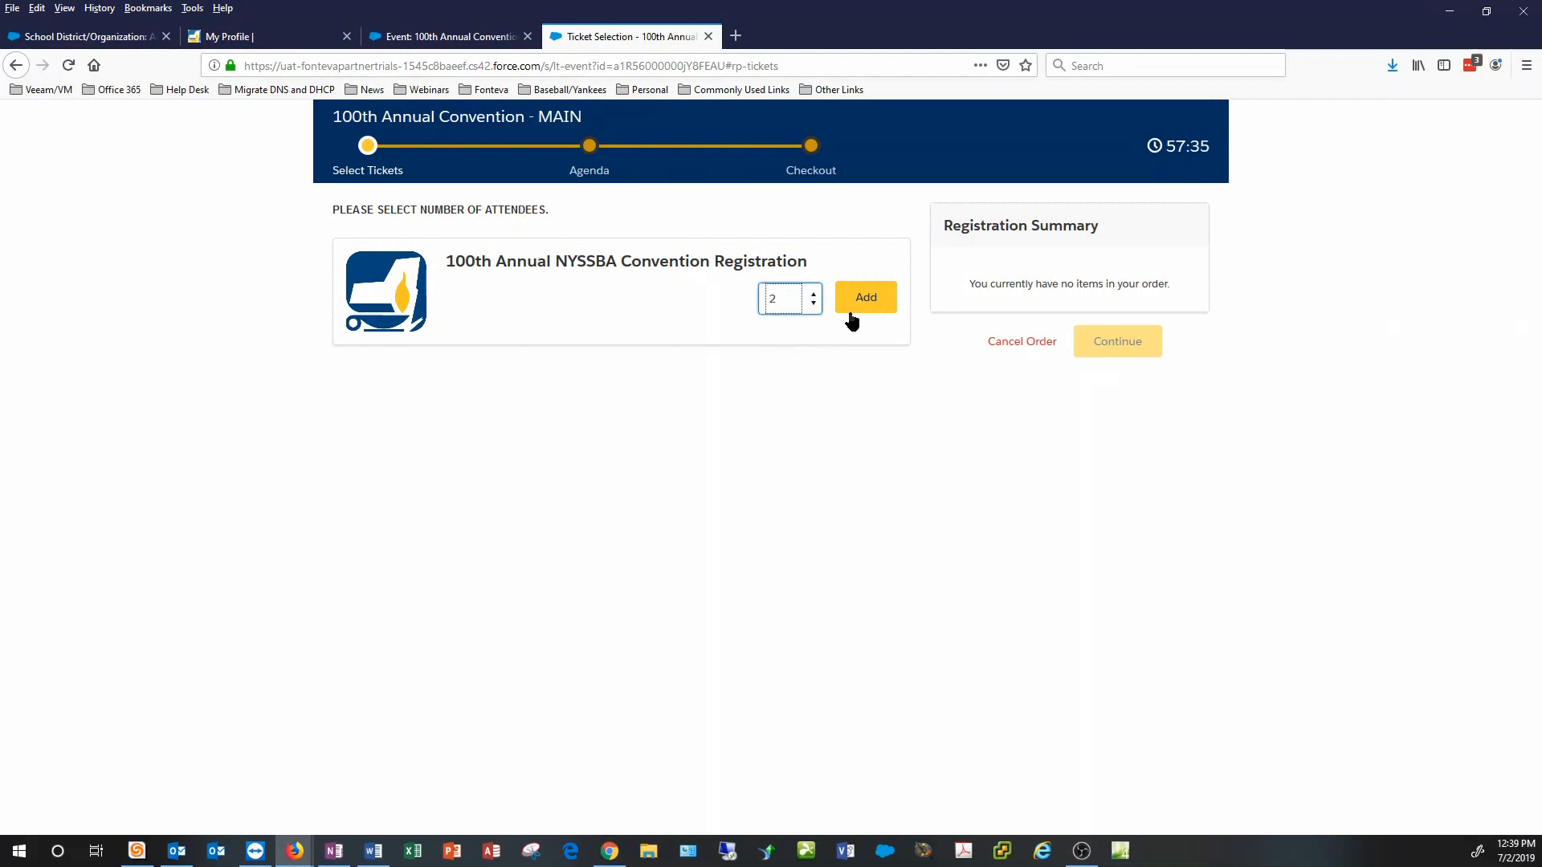
left_click(882, 308)
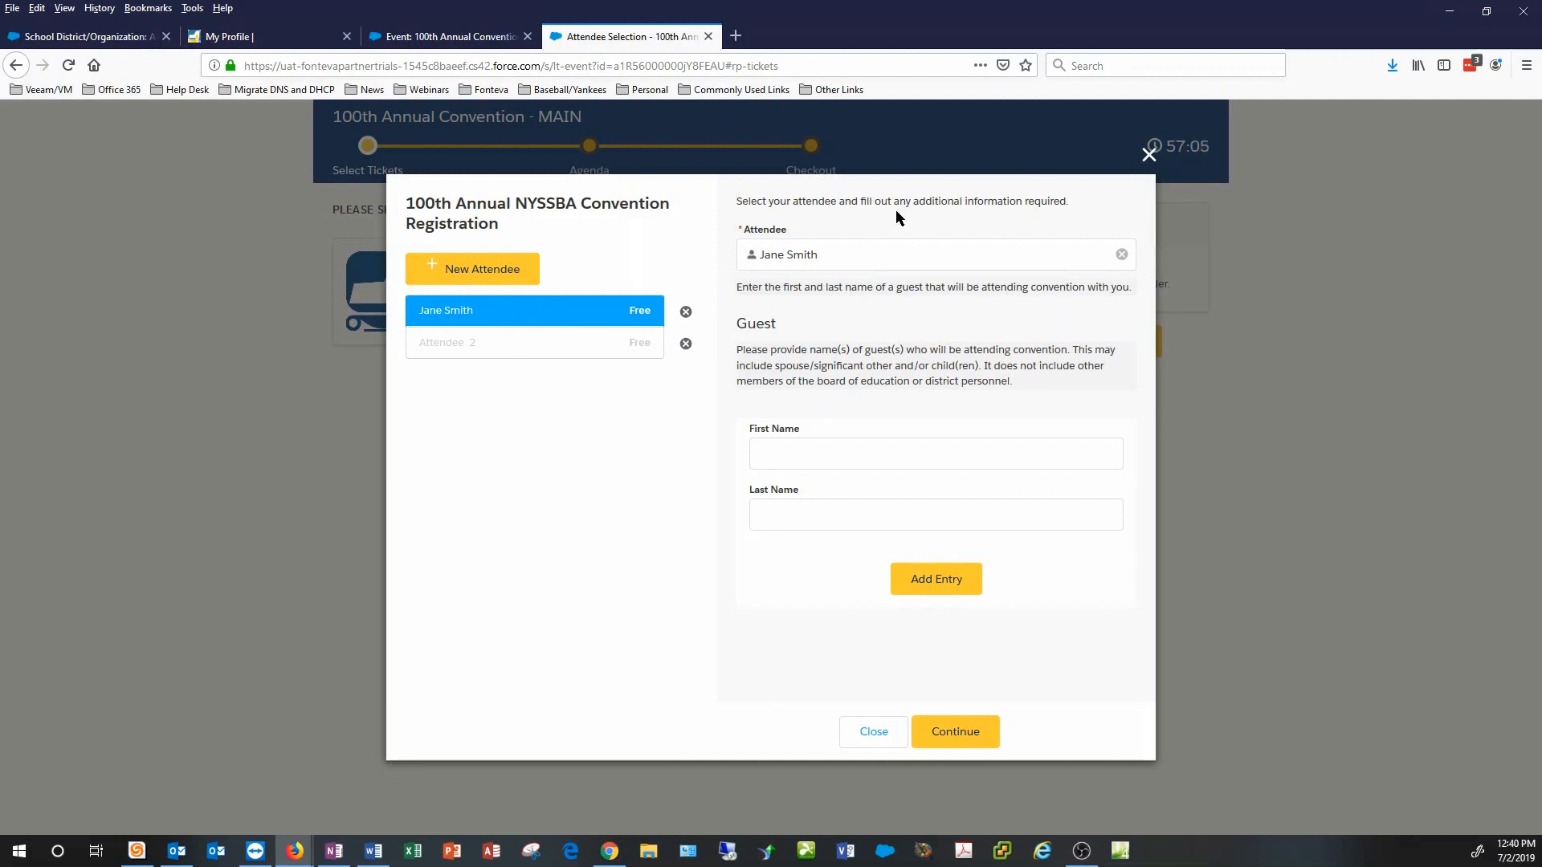
- Replace the prefilled first attendee by searching a first name and choosing the matching person from Anytown School District
left_click(793, 253)
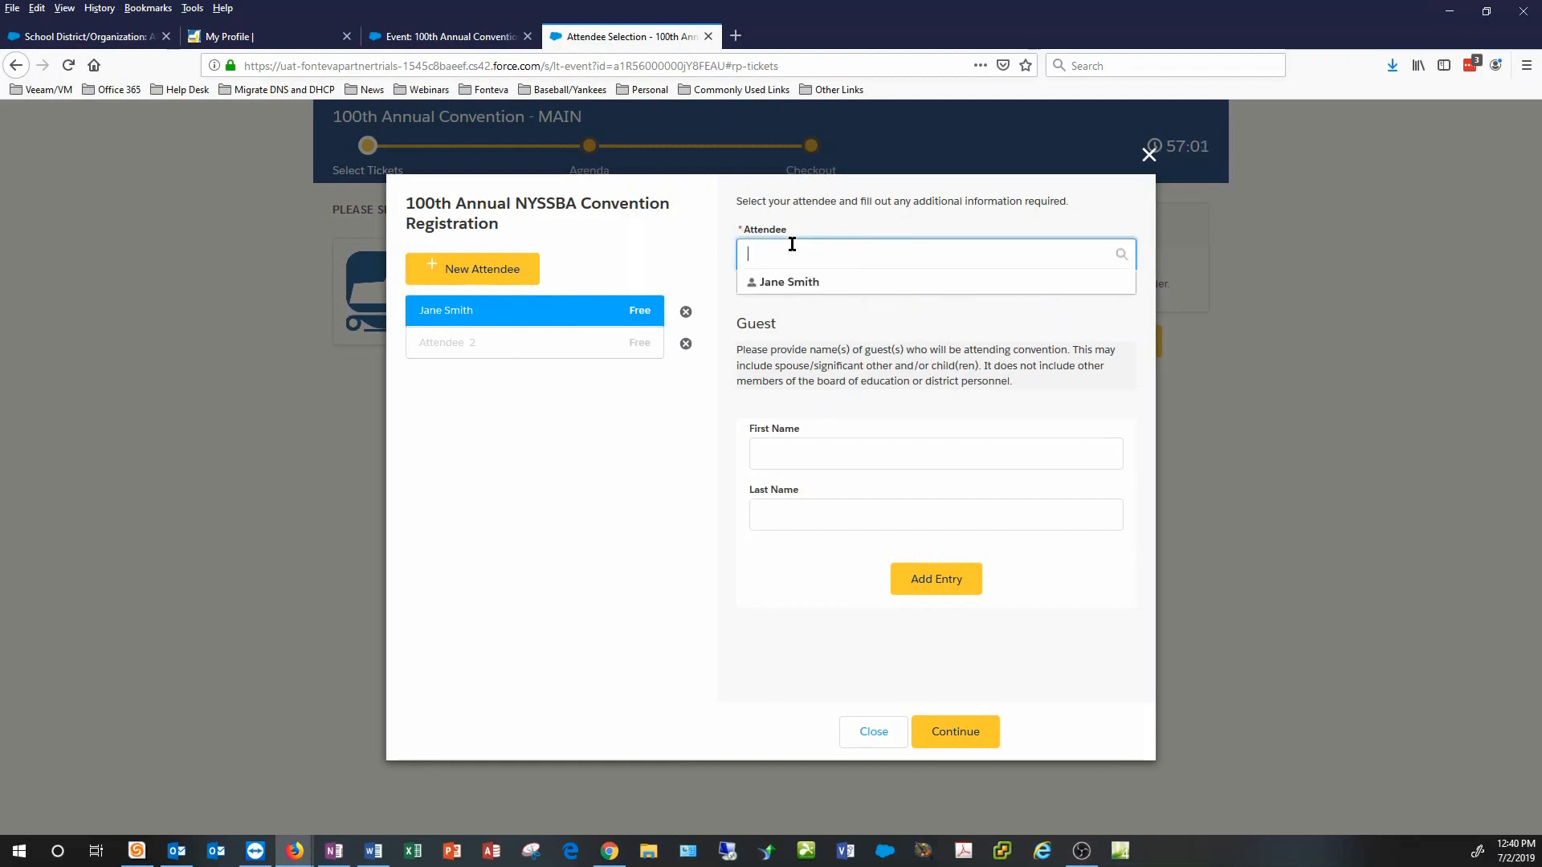
type("jonathan")
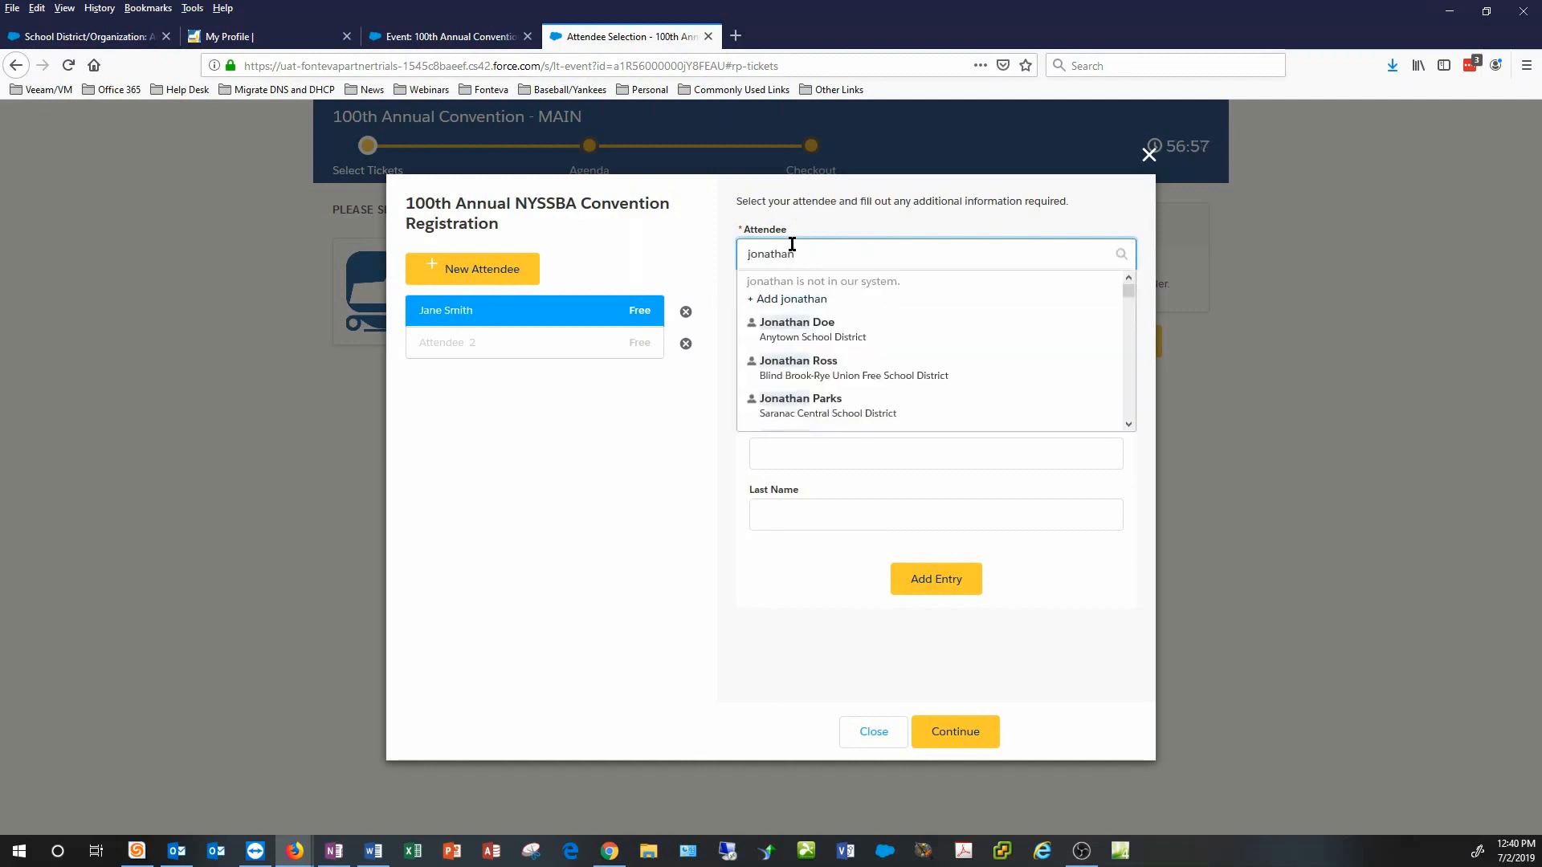
left_click(801, 325)
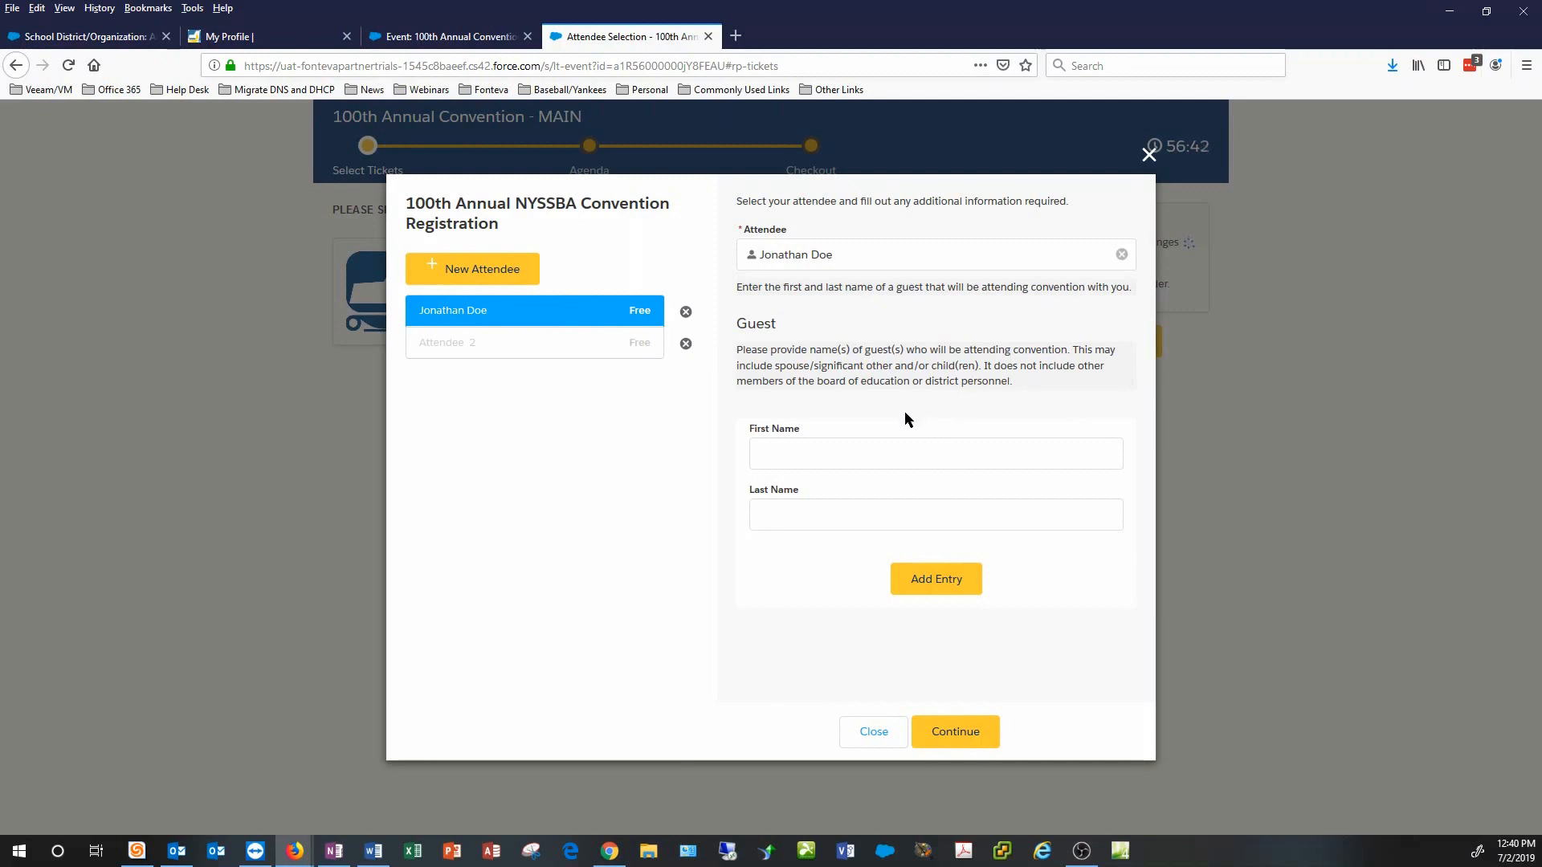
- Add a guest entry with first and last name for the first attendee and continue to the second attendee
left_click(824, 452)
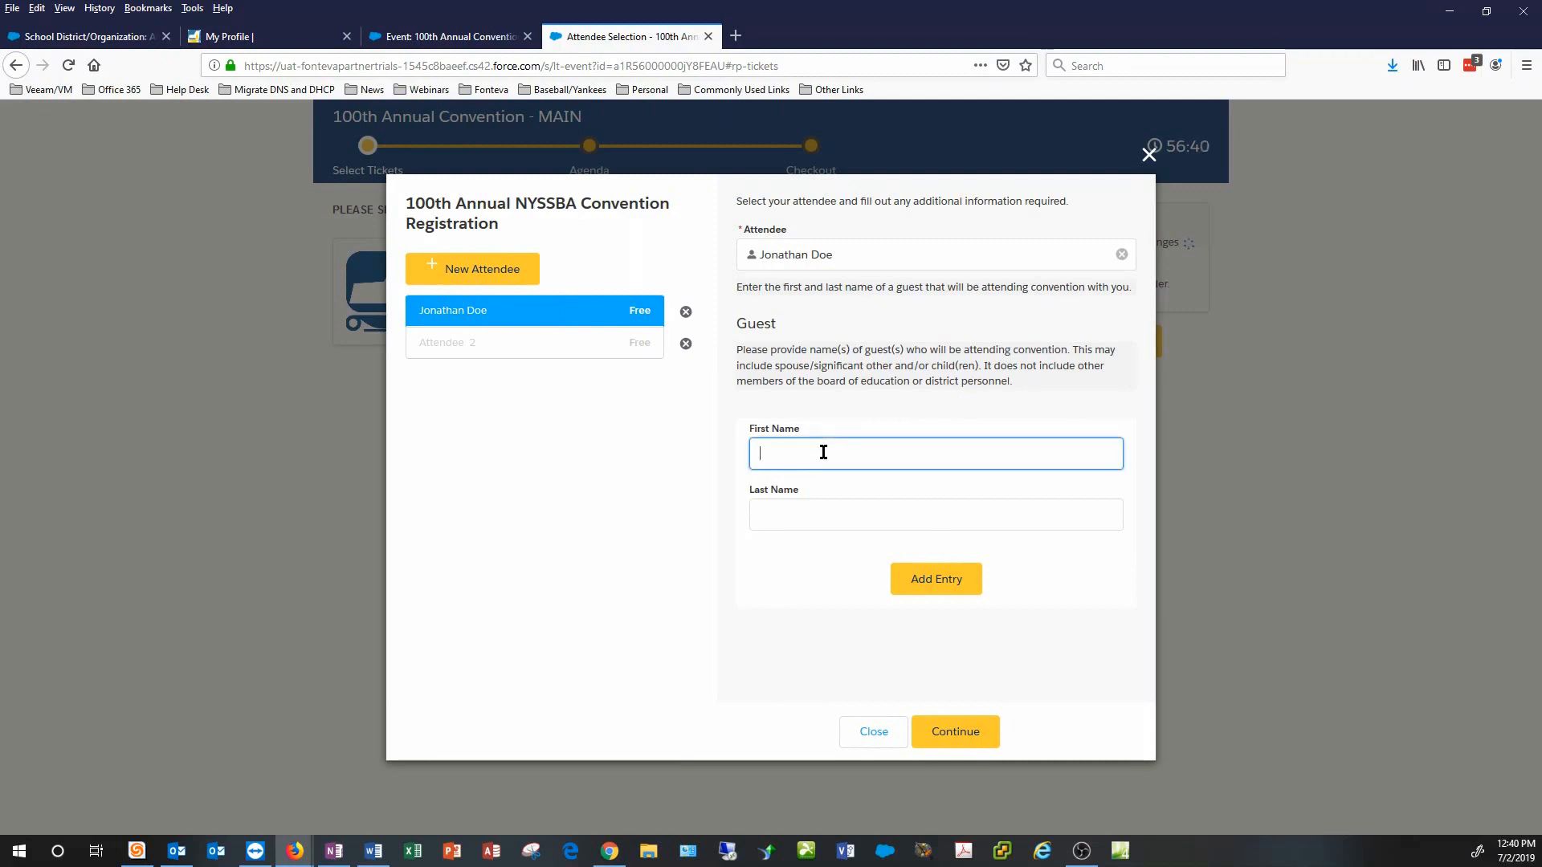
type("Mary")
key("Tab")
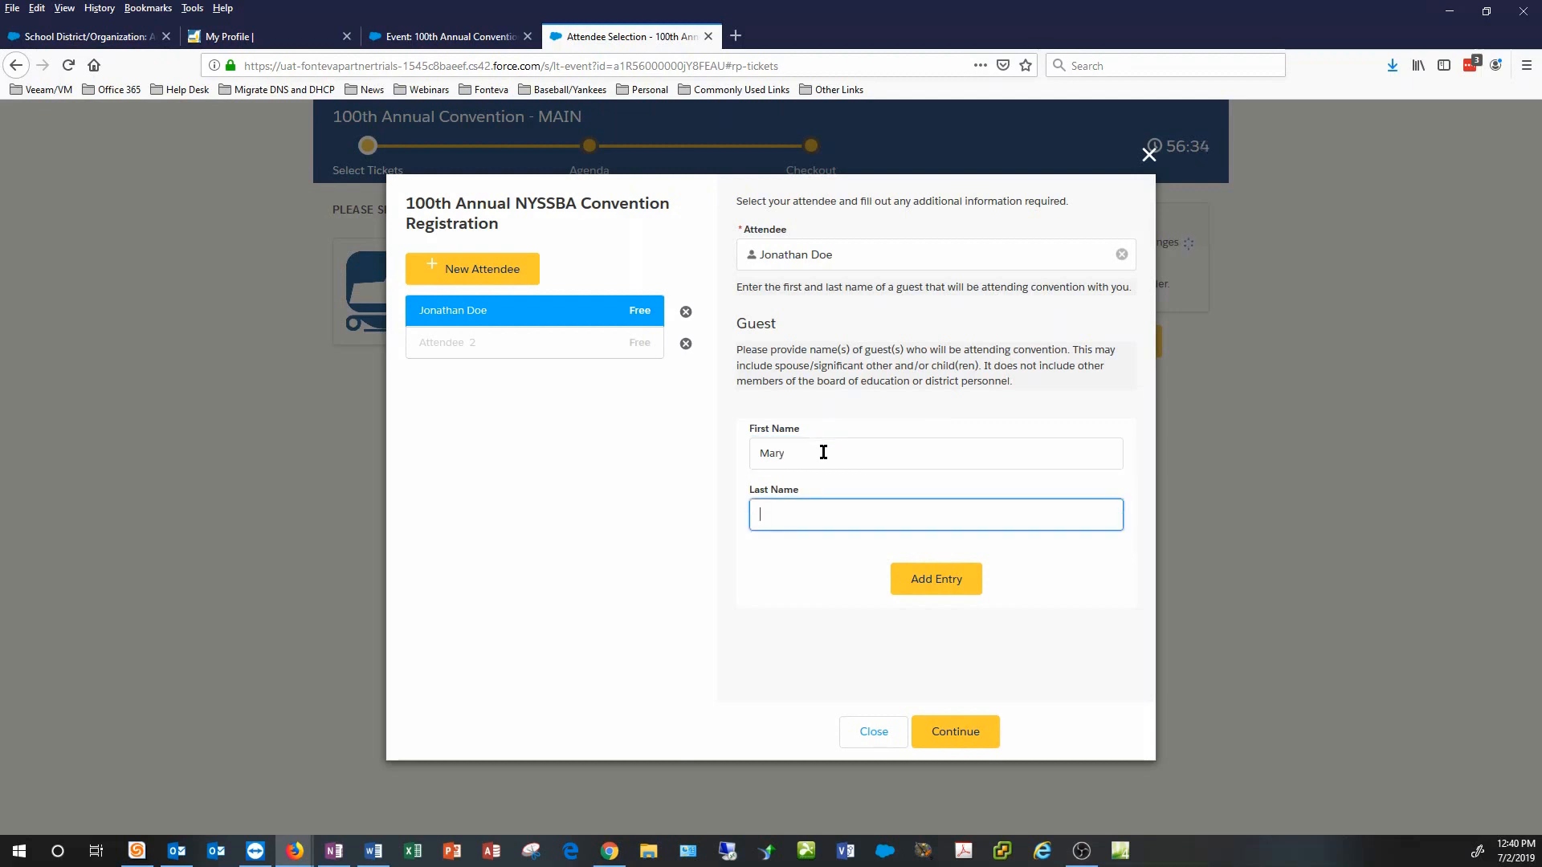
type("Doe")
left_click(927, 591)
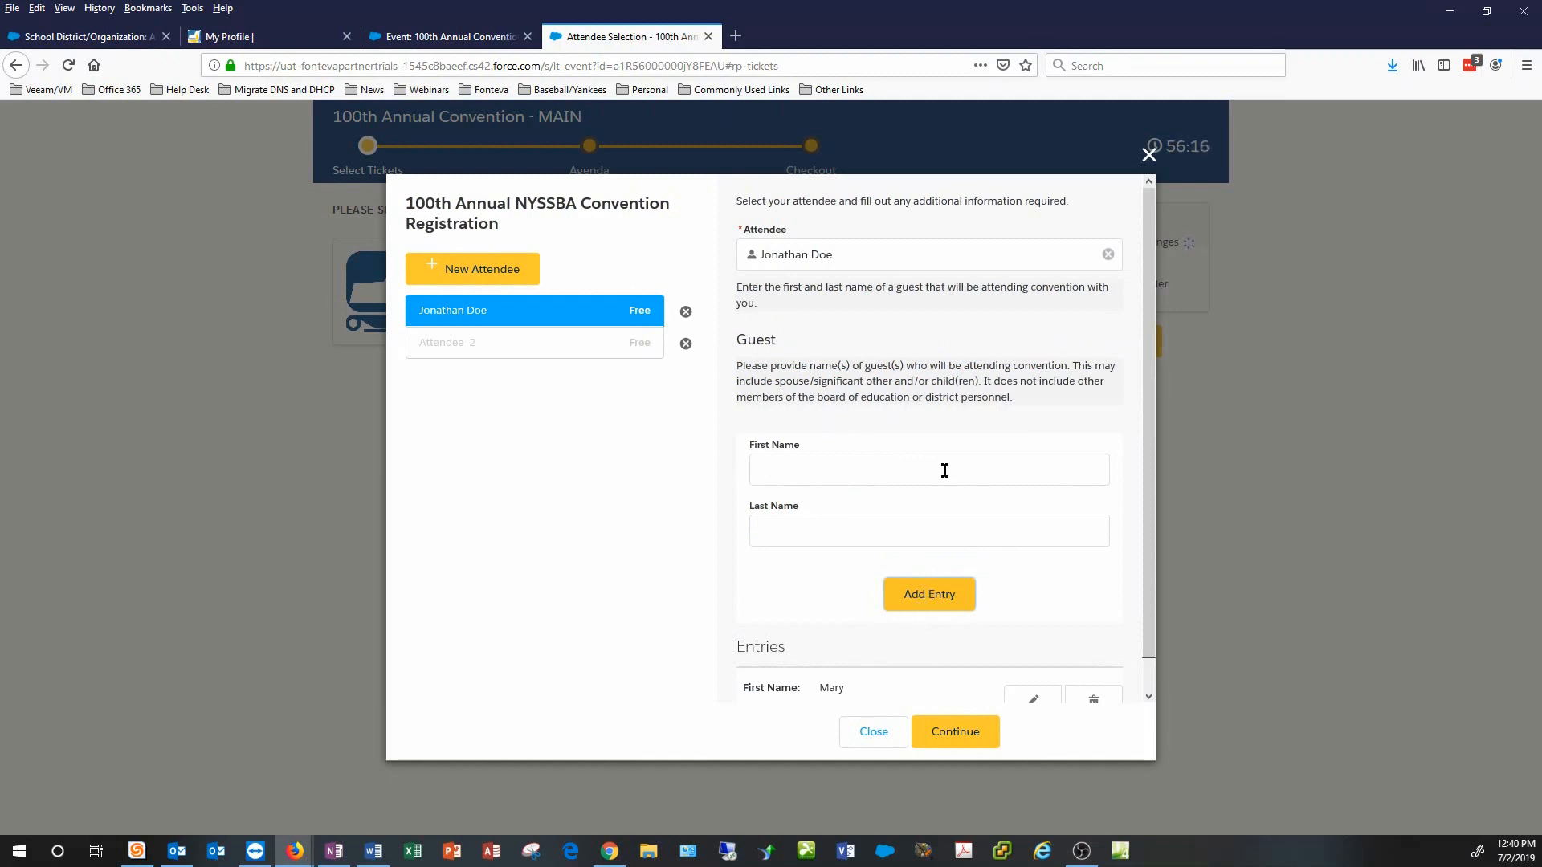
left_click(956, 732)
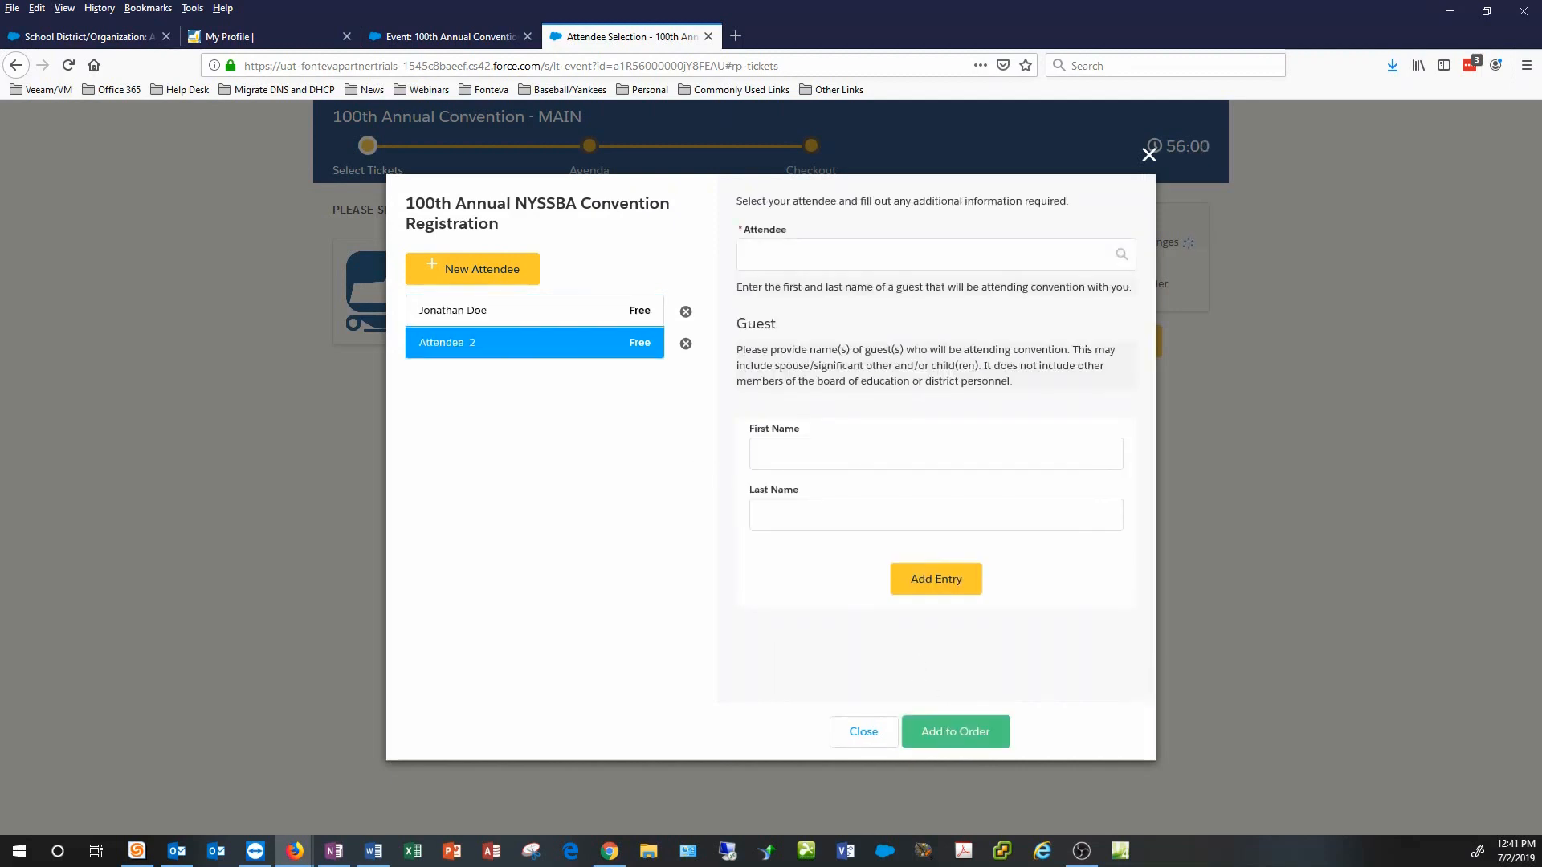
- Find the second attendee by first name and assign the matching person from Anytown School District
left_click(847, 261)
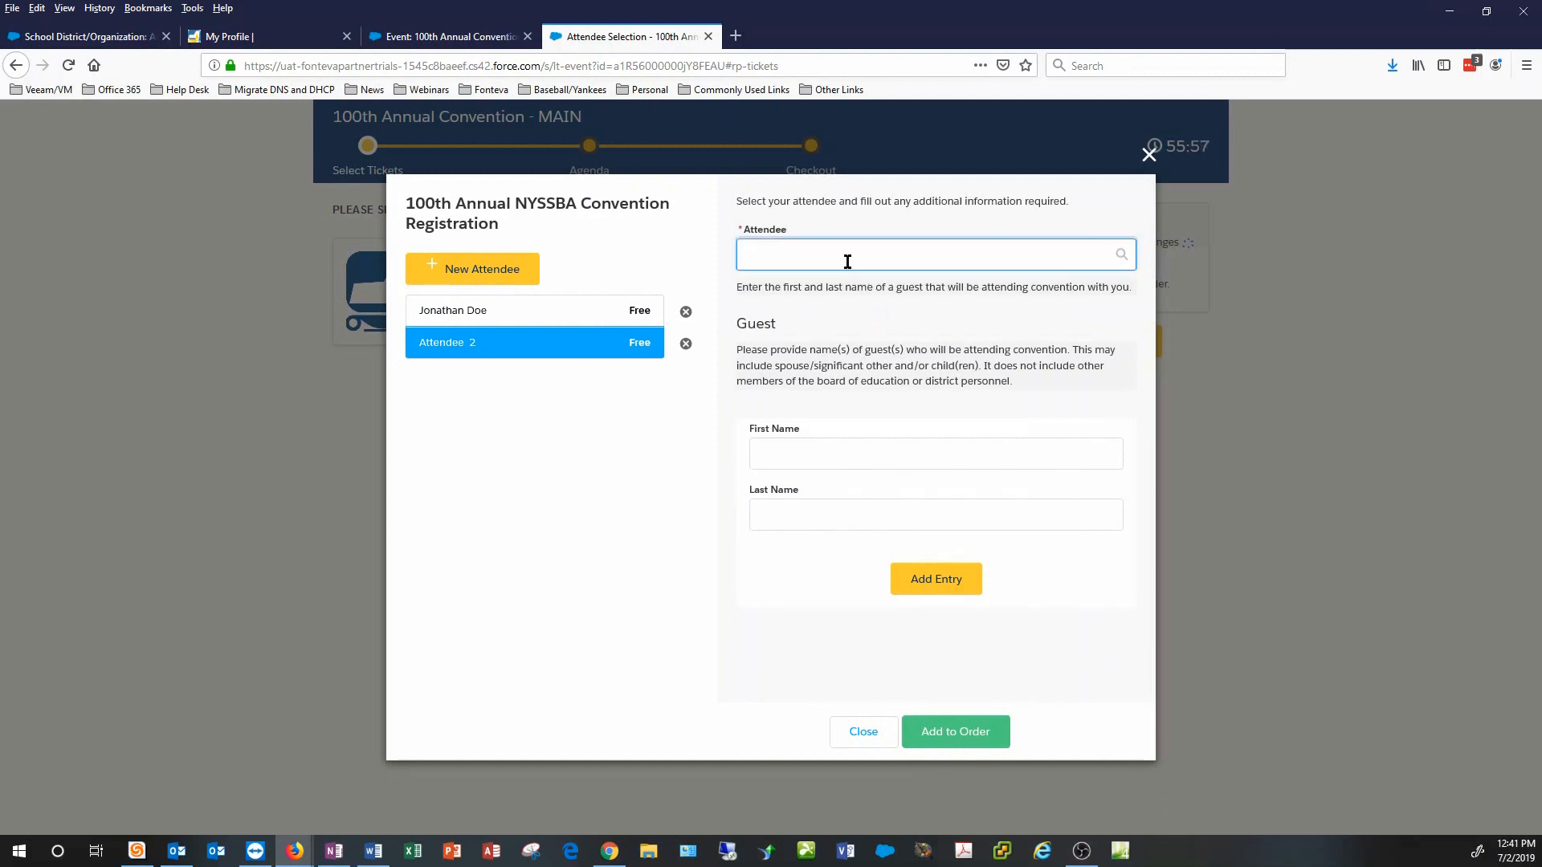
type("Mary")
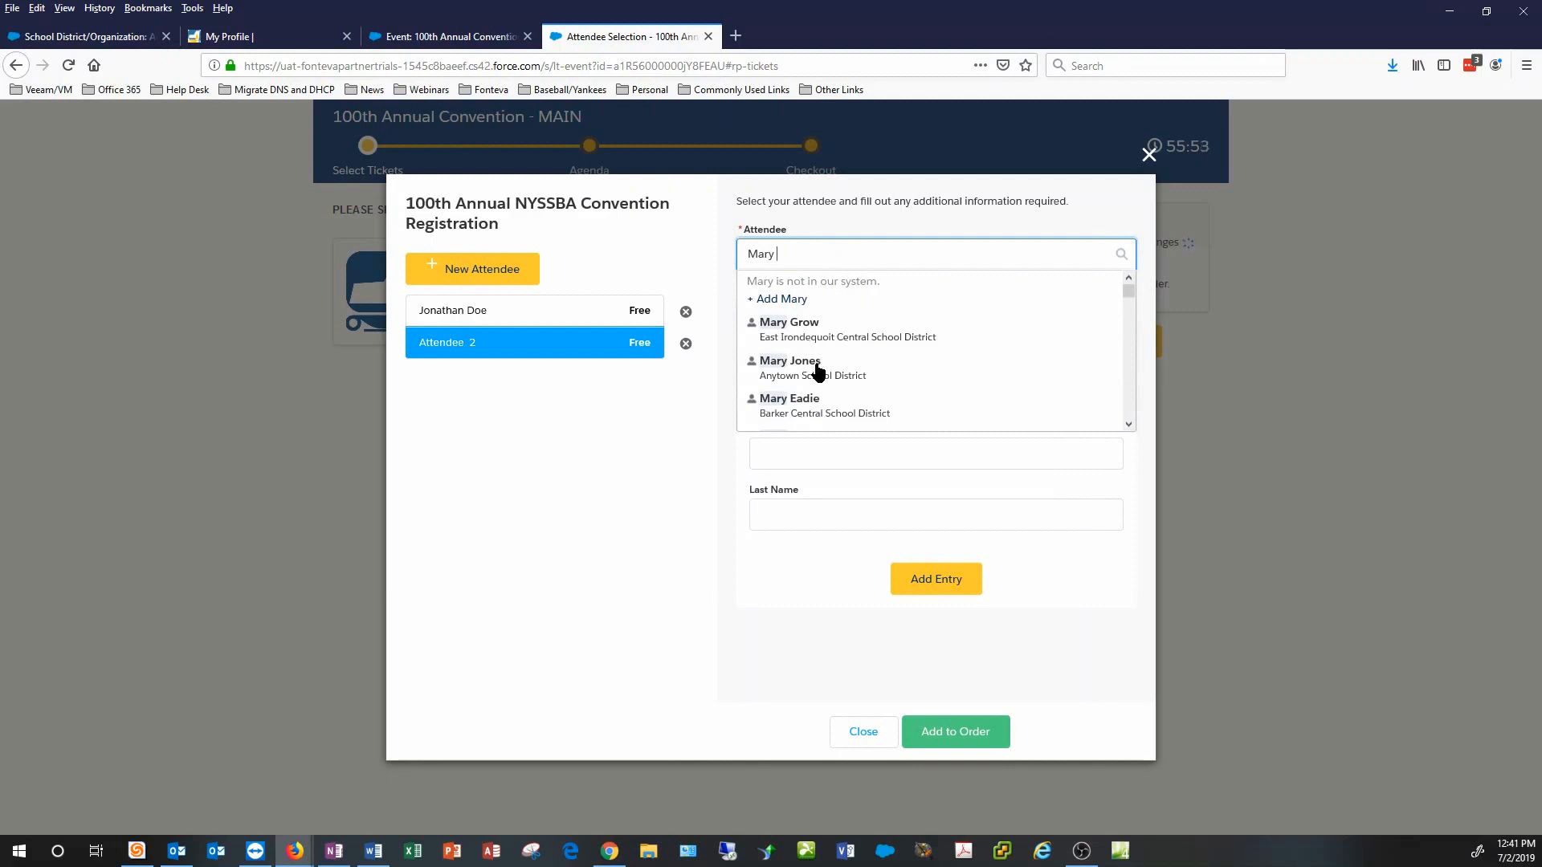
left_click(819, 372)
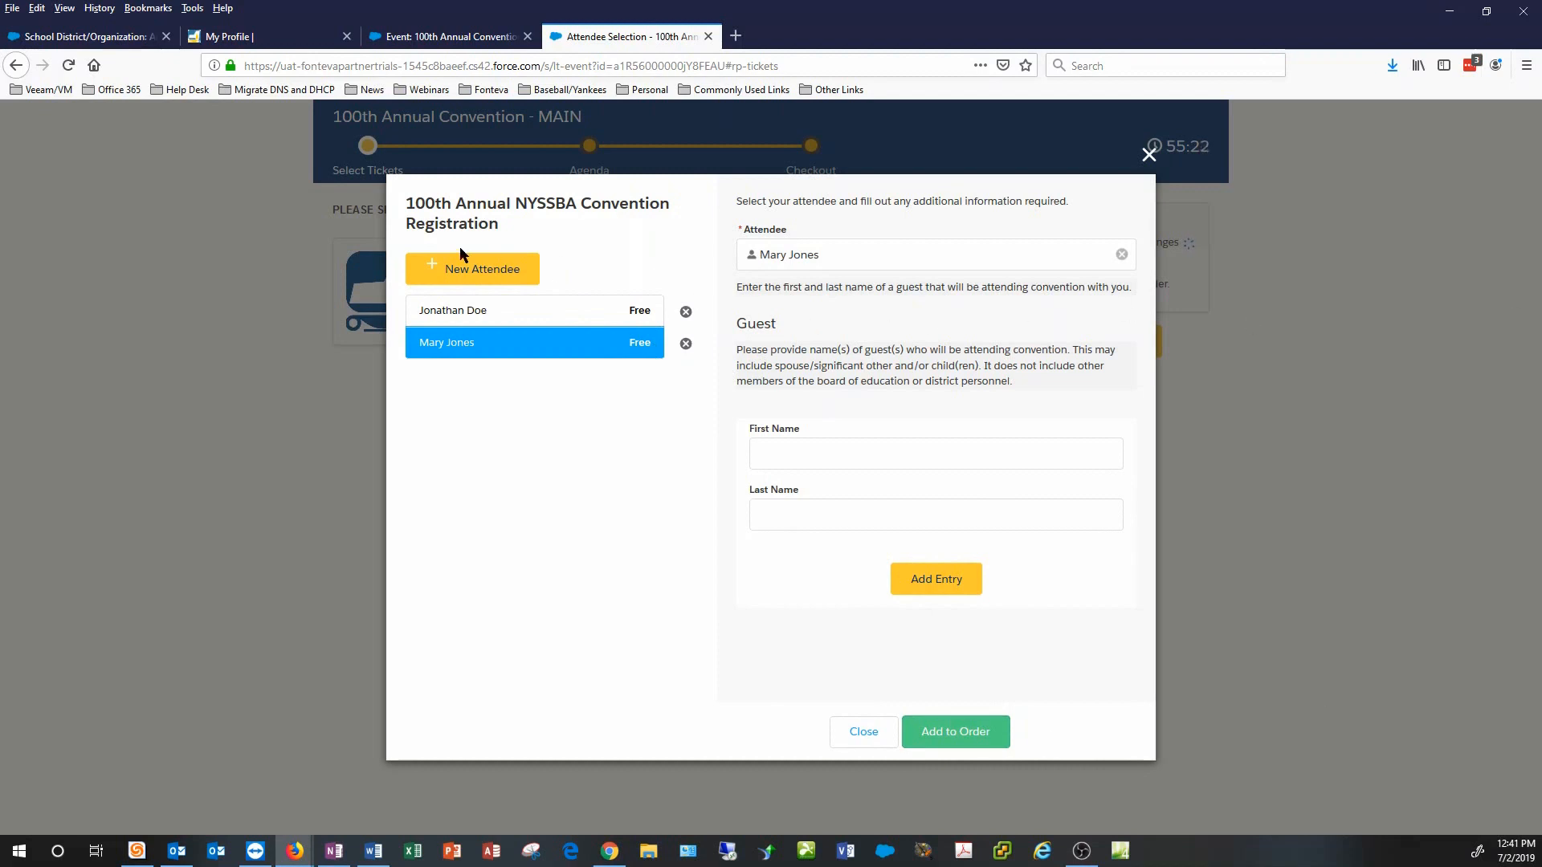
- Try to add a third attendee who is not in the system, using the new person's full name
left_click(461, 272)
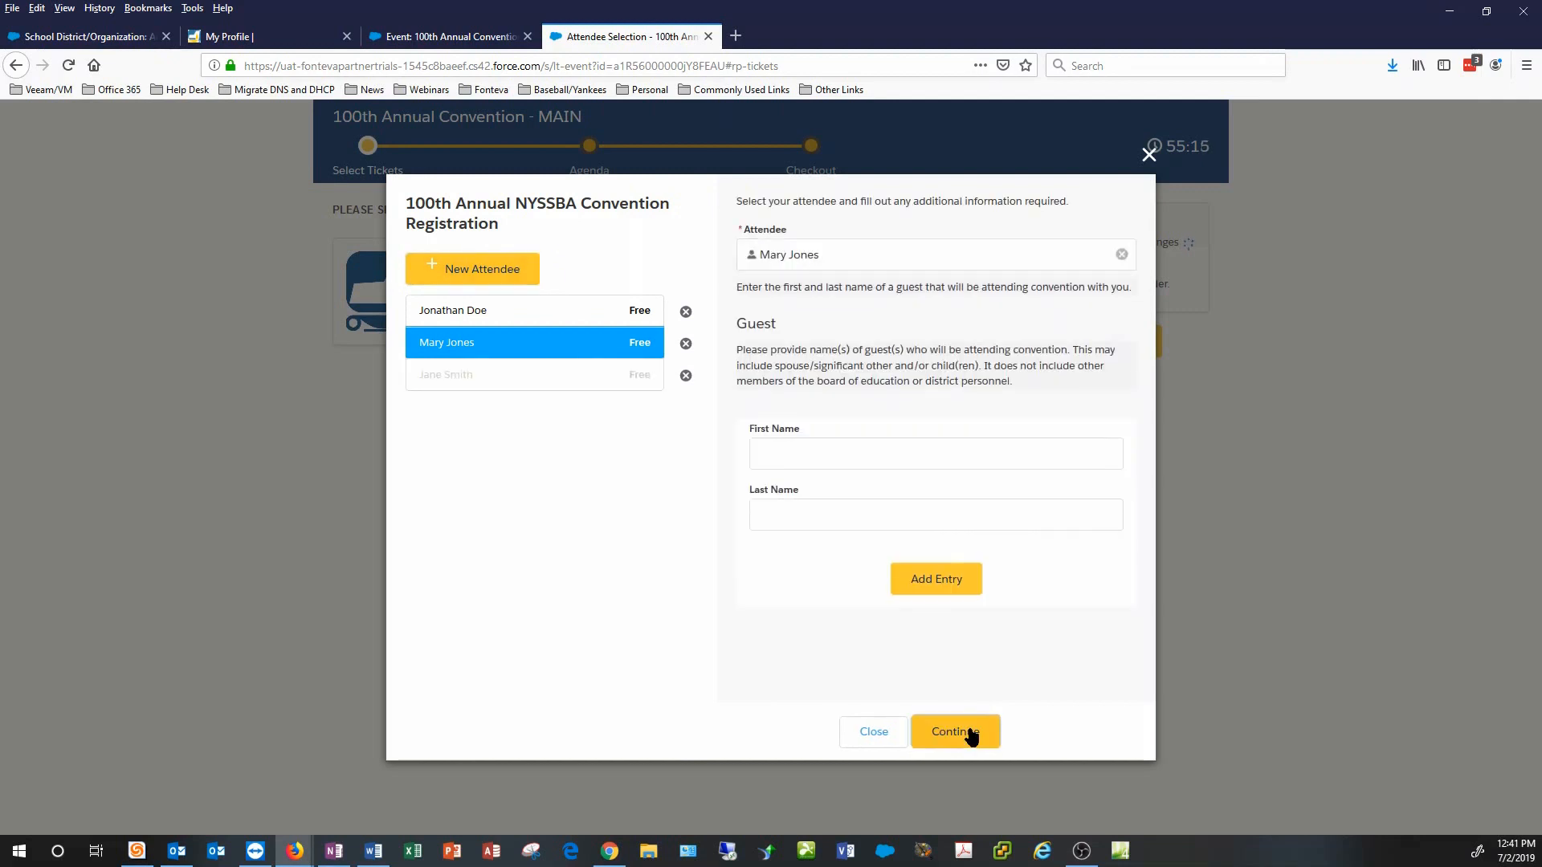
left_click(954, 732)
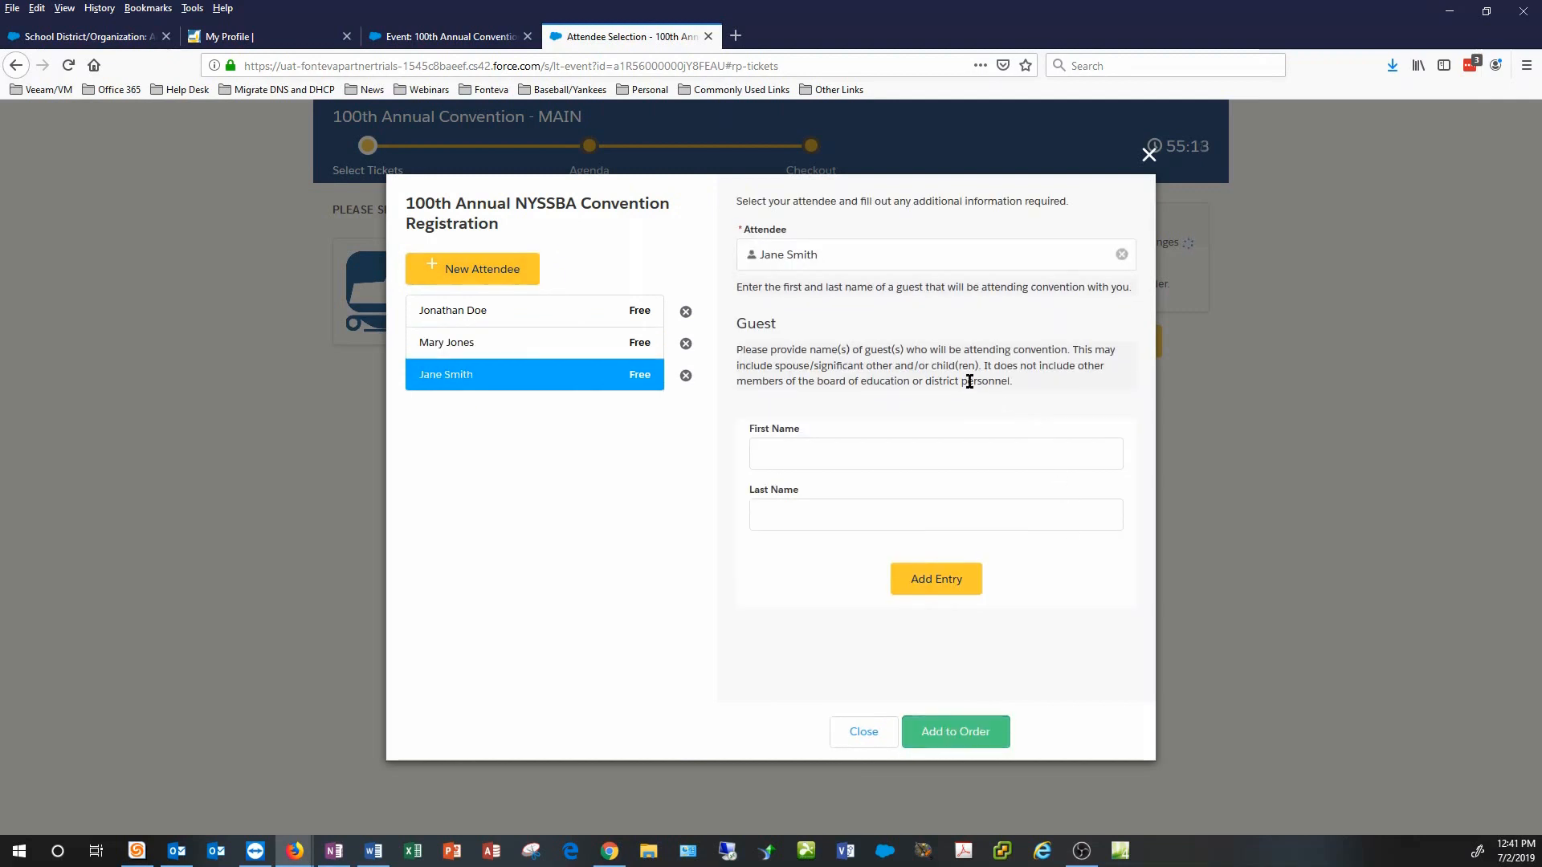
left_click(817, 254)
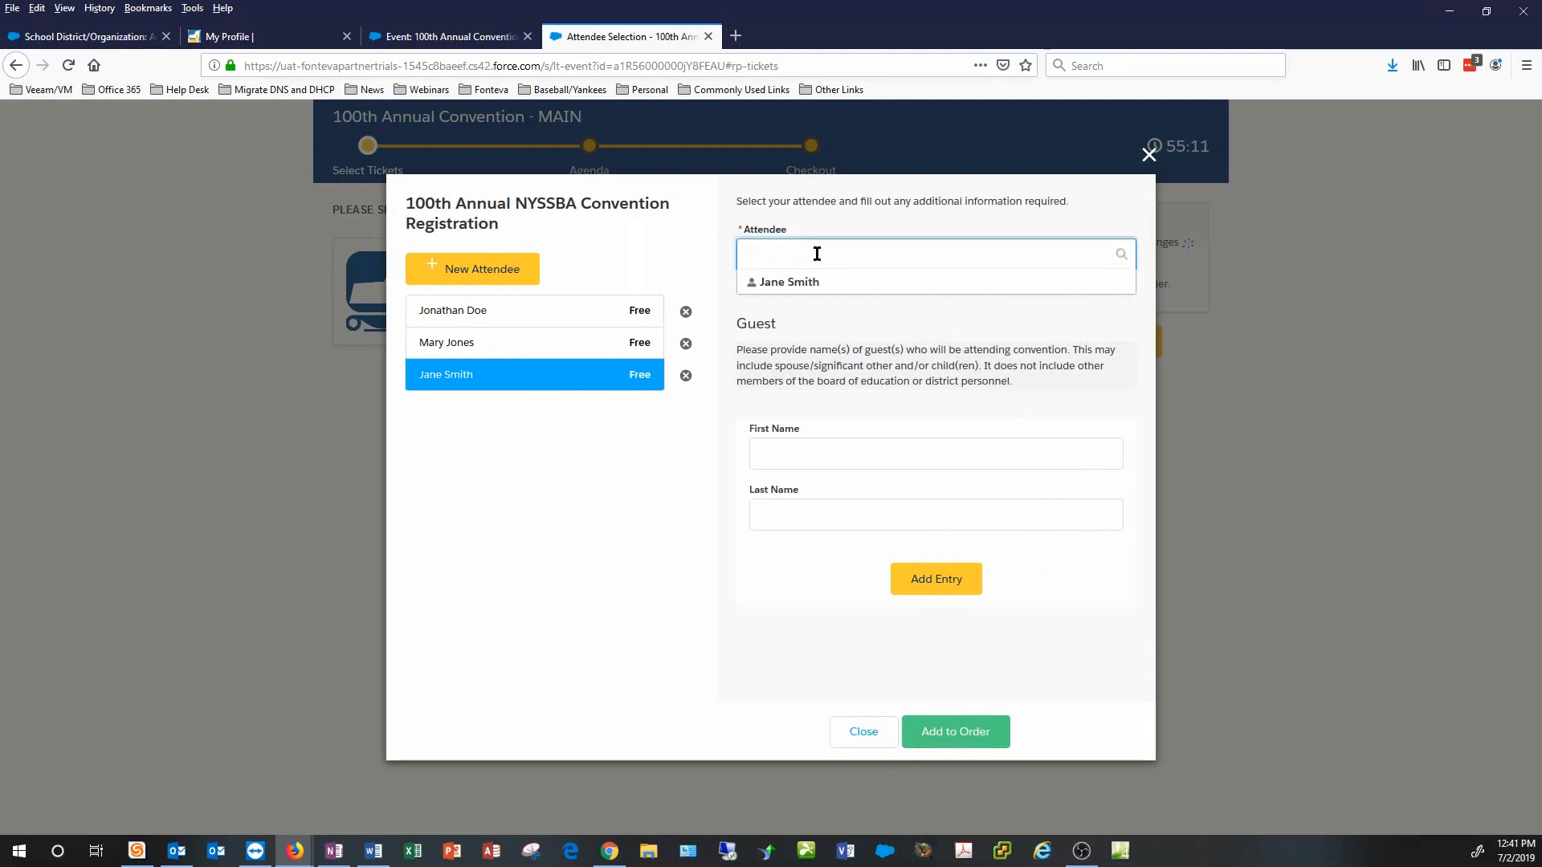
type("joe jones")
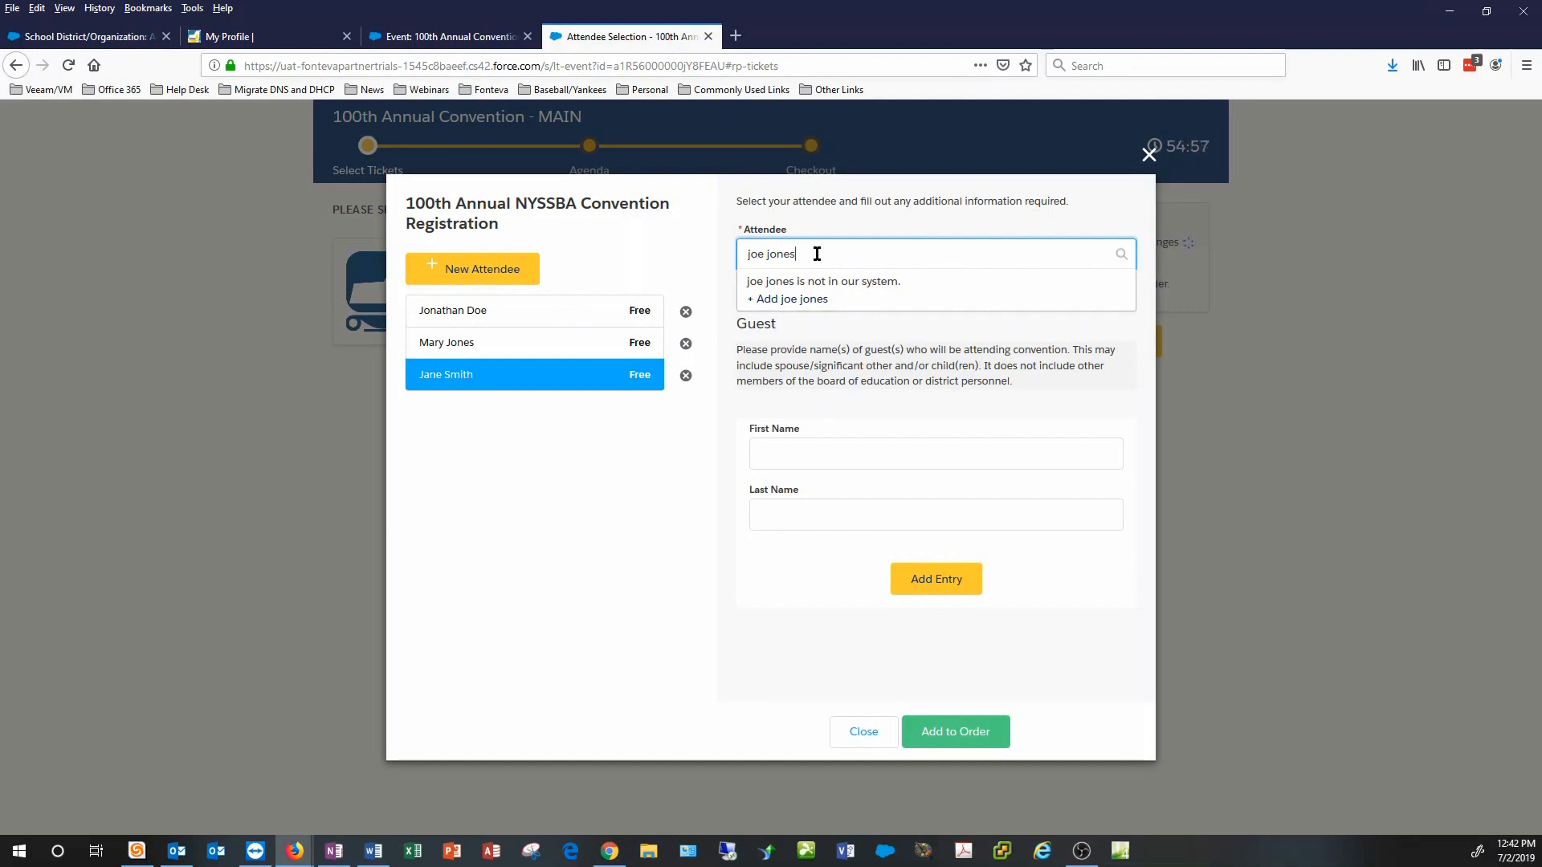
left_click(803, 299)
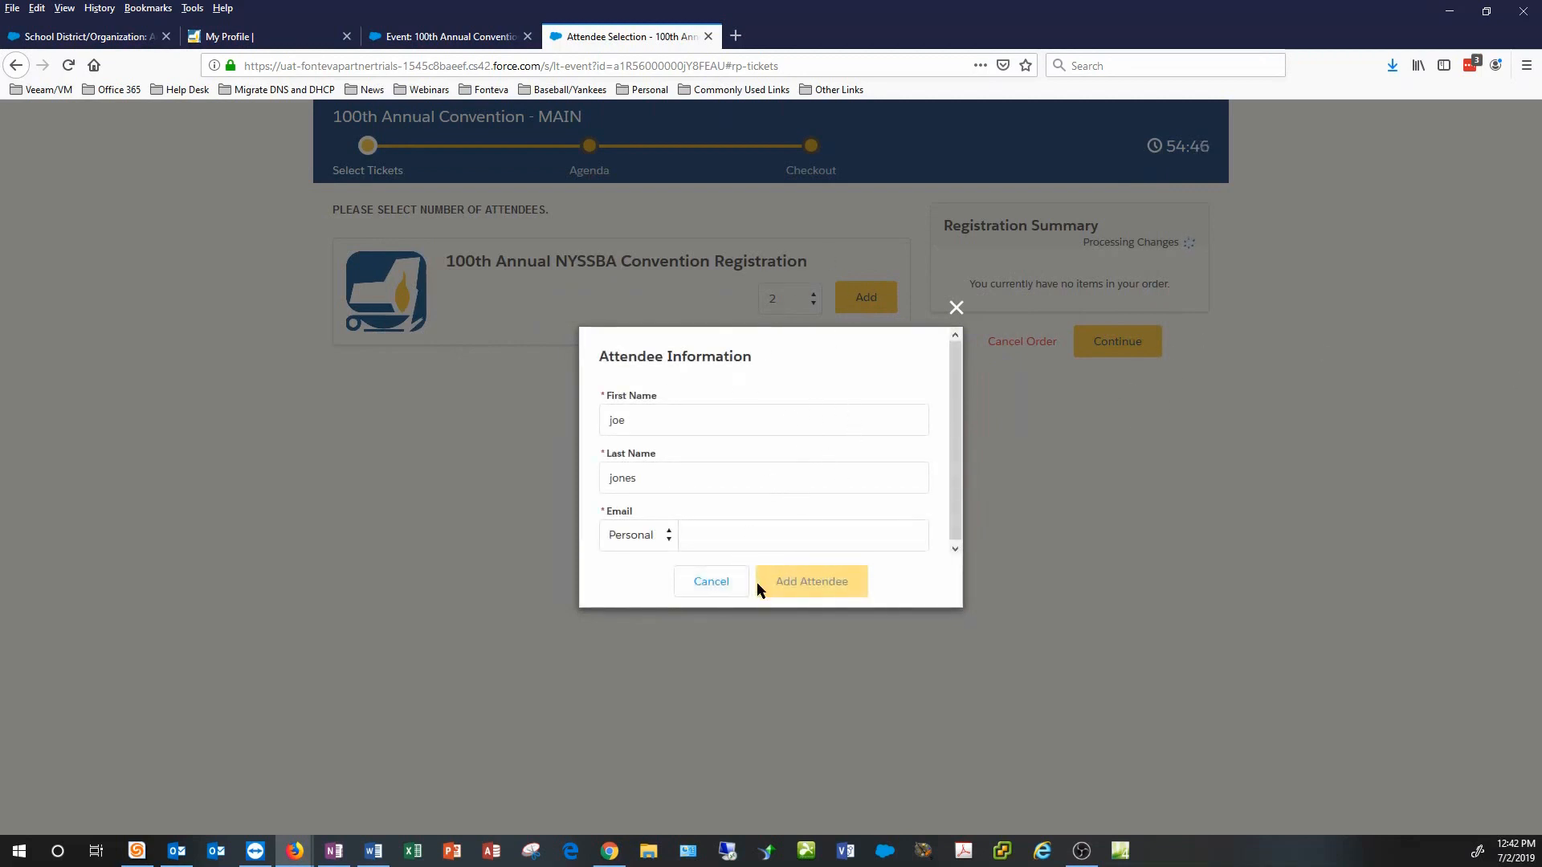
left_click(727, 584)
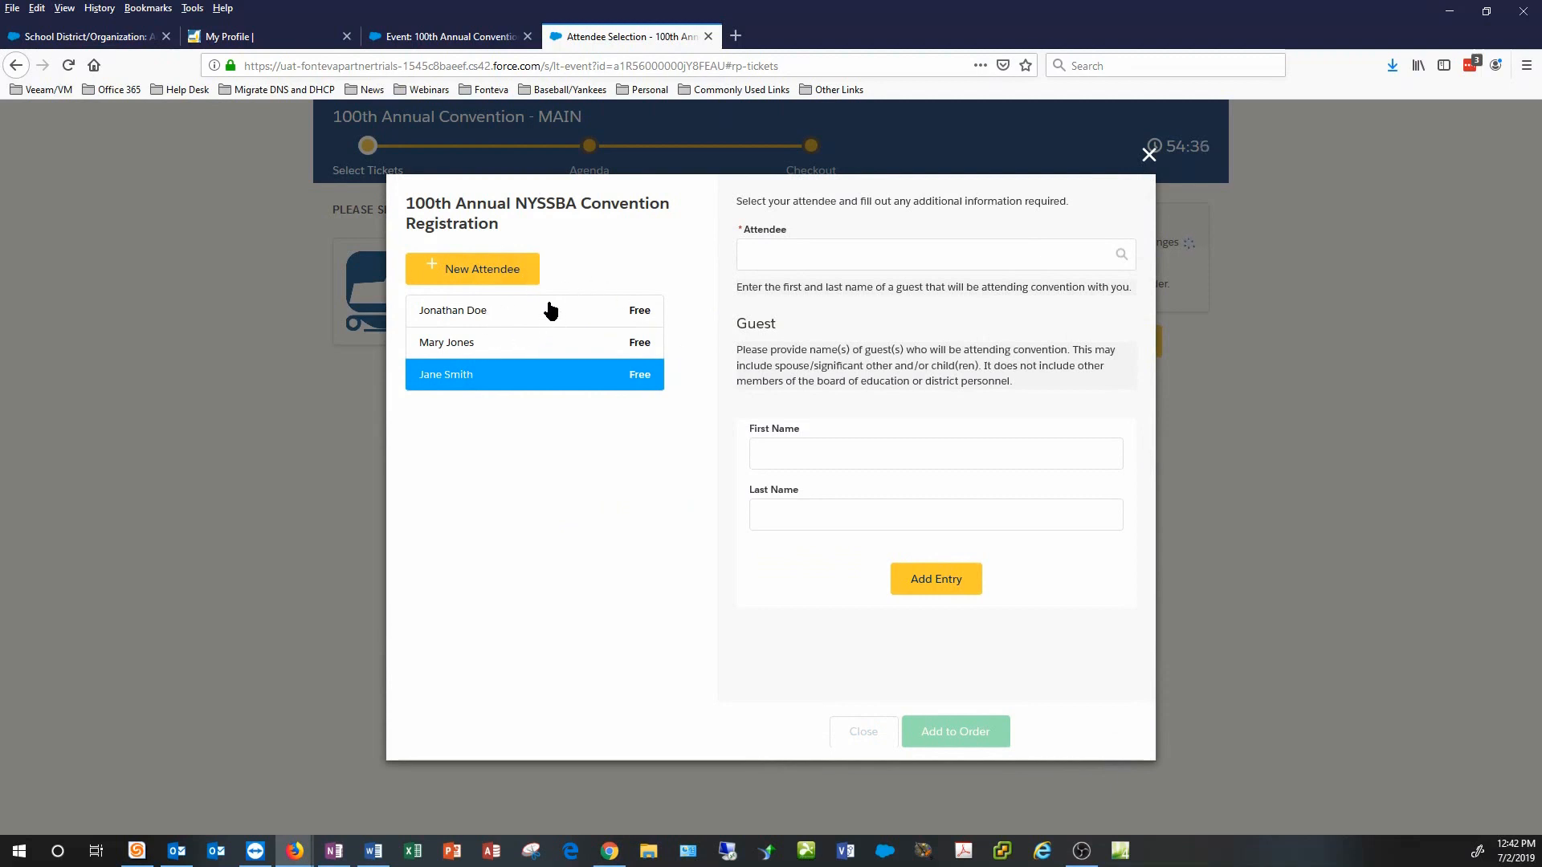
- Add the attendees to the order and continue to the agenda selection
left_click(964, 732)
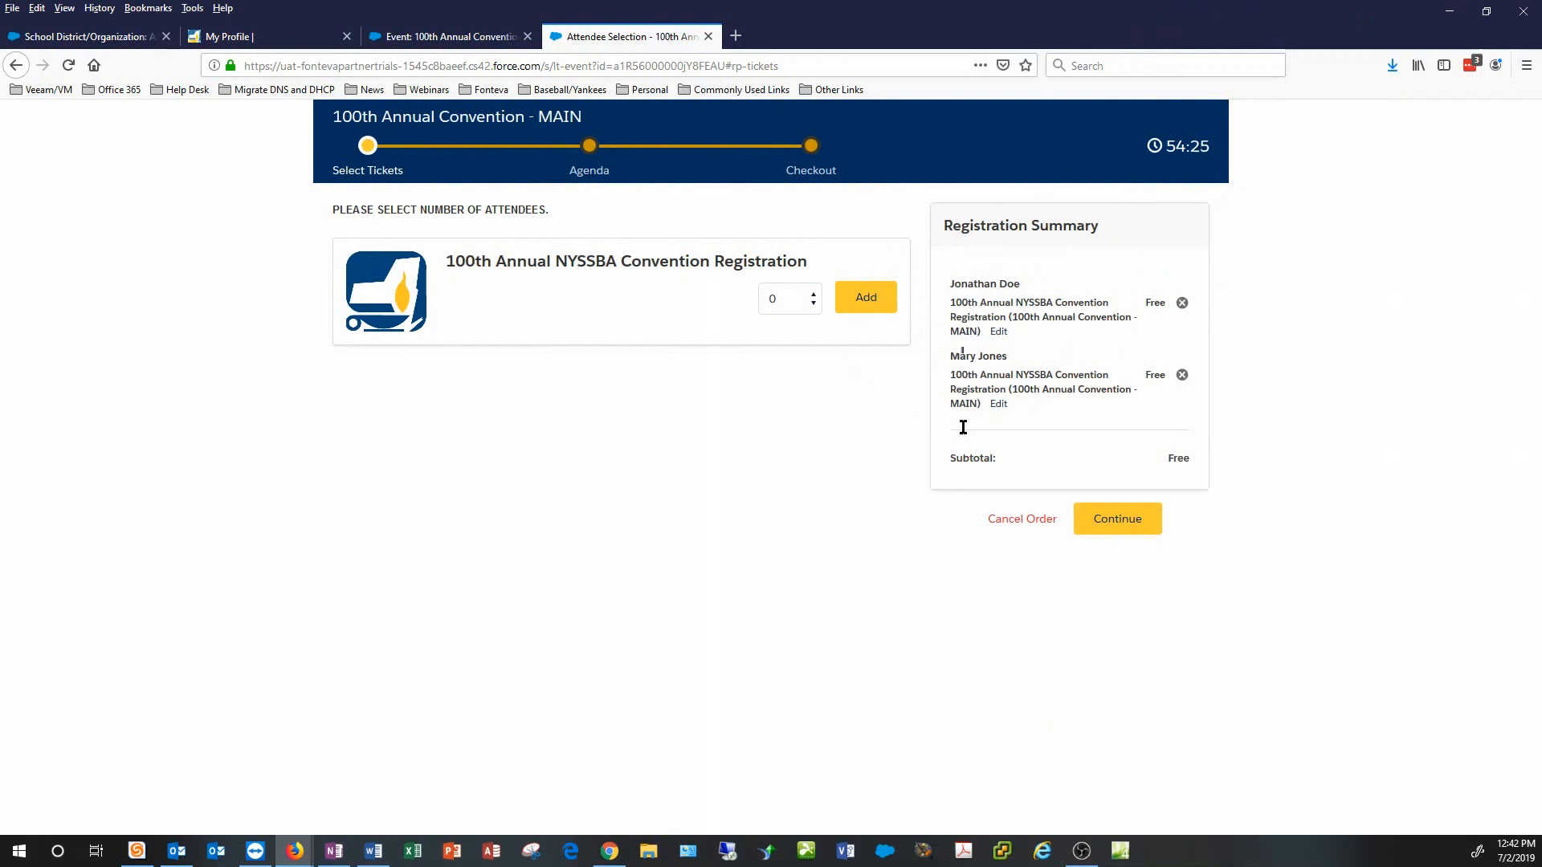
left_click(1127, 522)
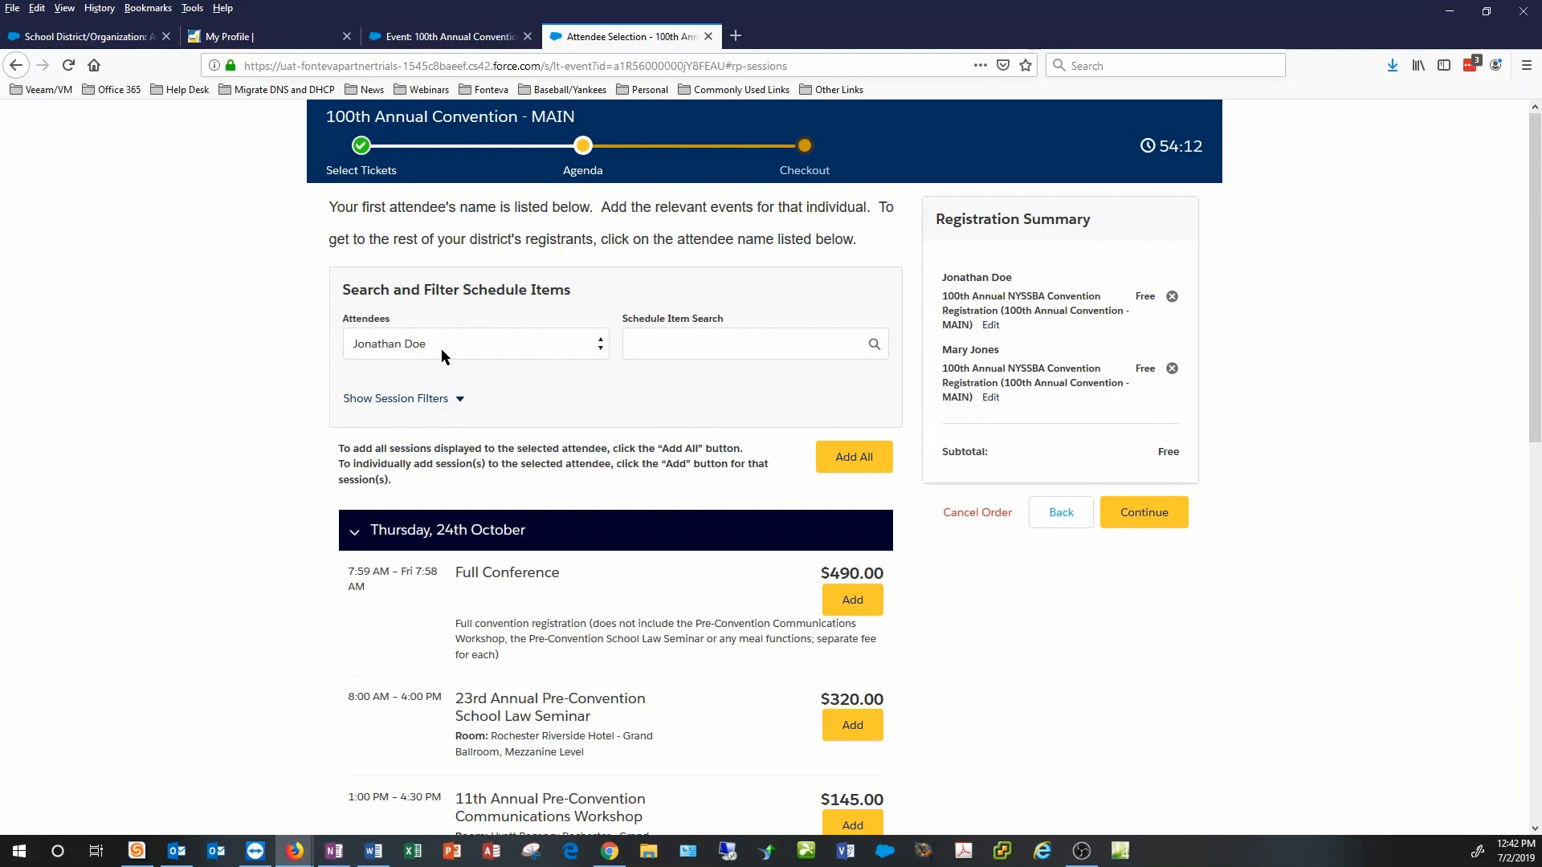
- Add the Full Conference, 23rd Annual Pre-Convention School Law Seminar and NYS Association of Small City School Districts Breakfast for the first attendee
scroll(509, 551, "down", 5)
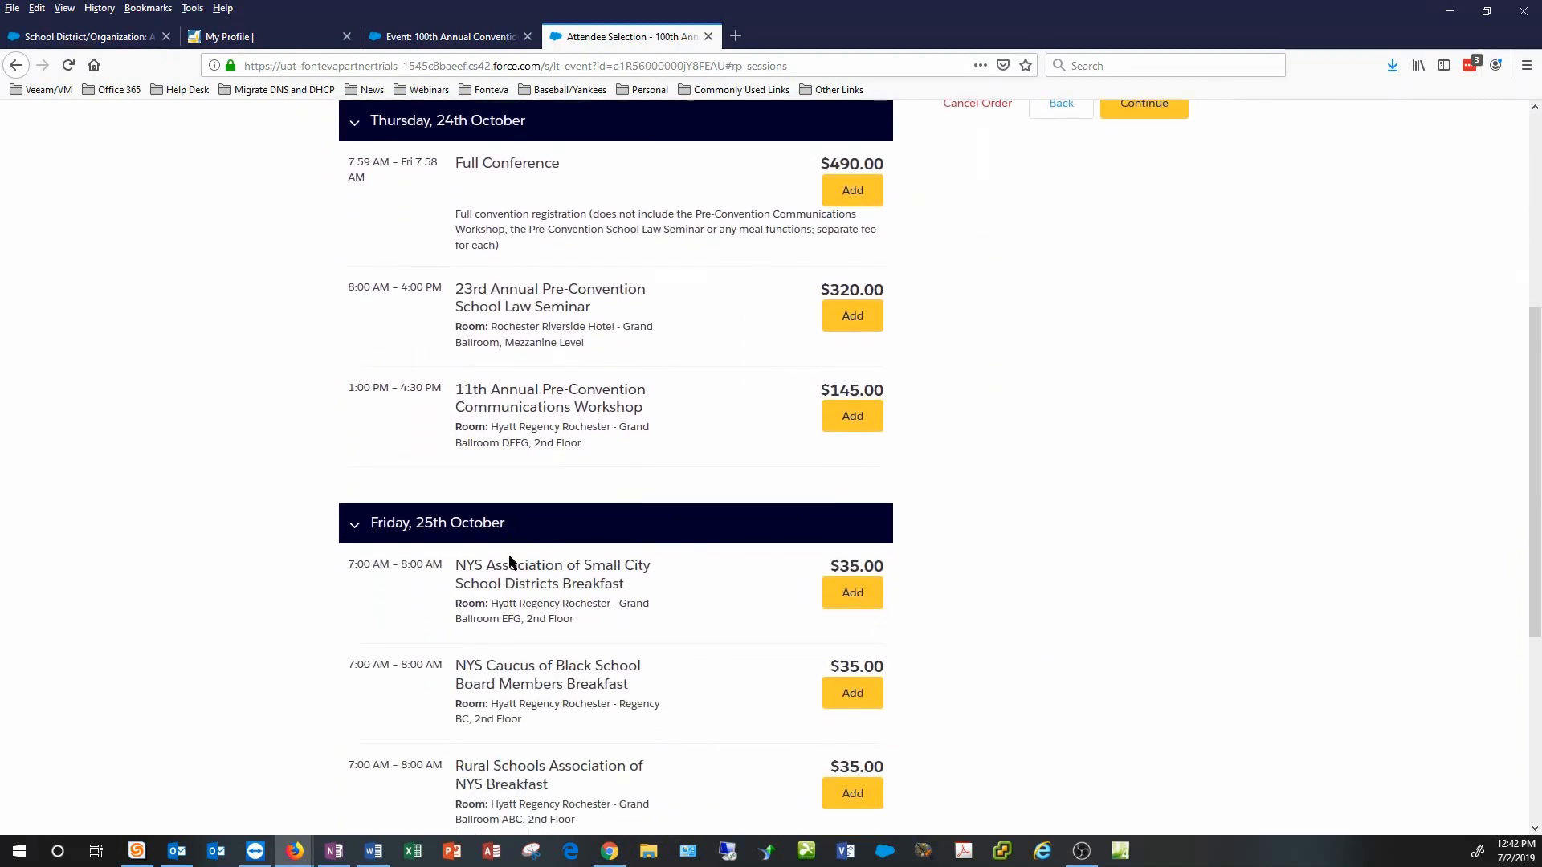
scroll(509, 559, "up", 3)
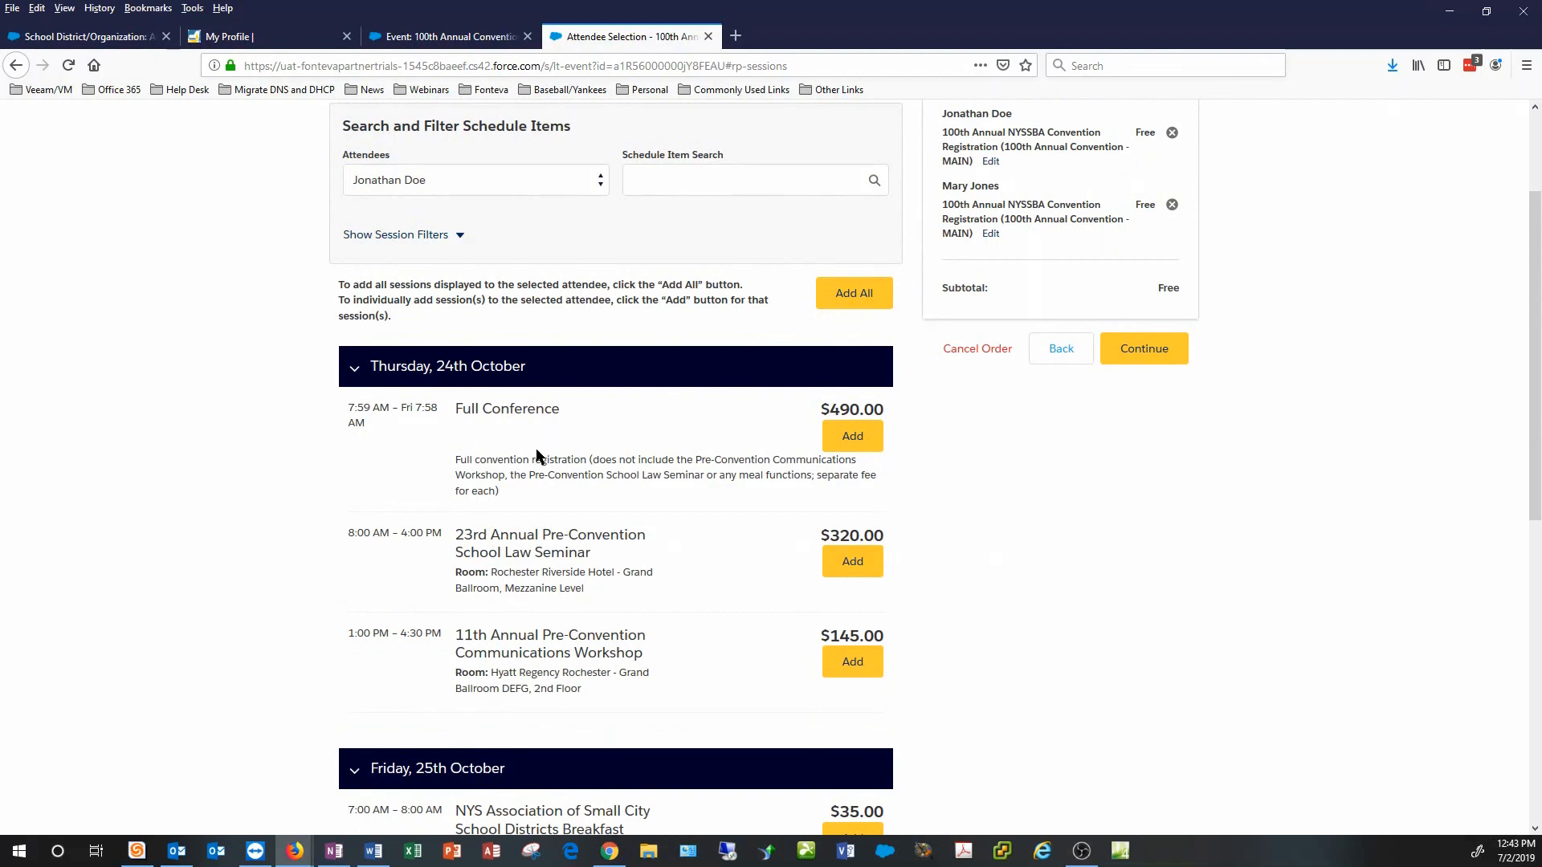
scroll(537, 449, "down", 2)
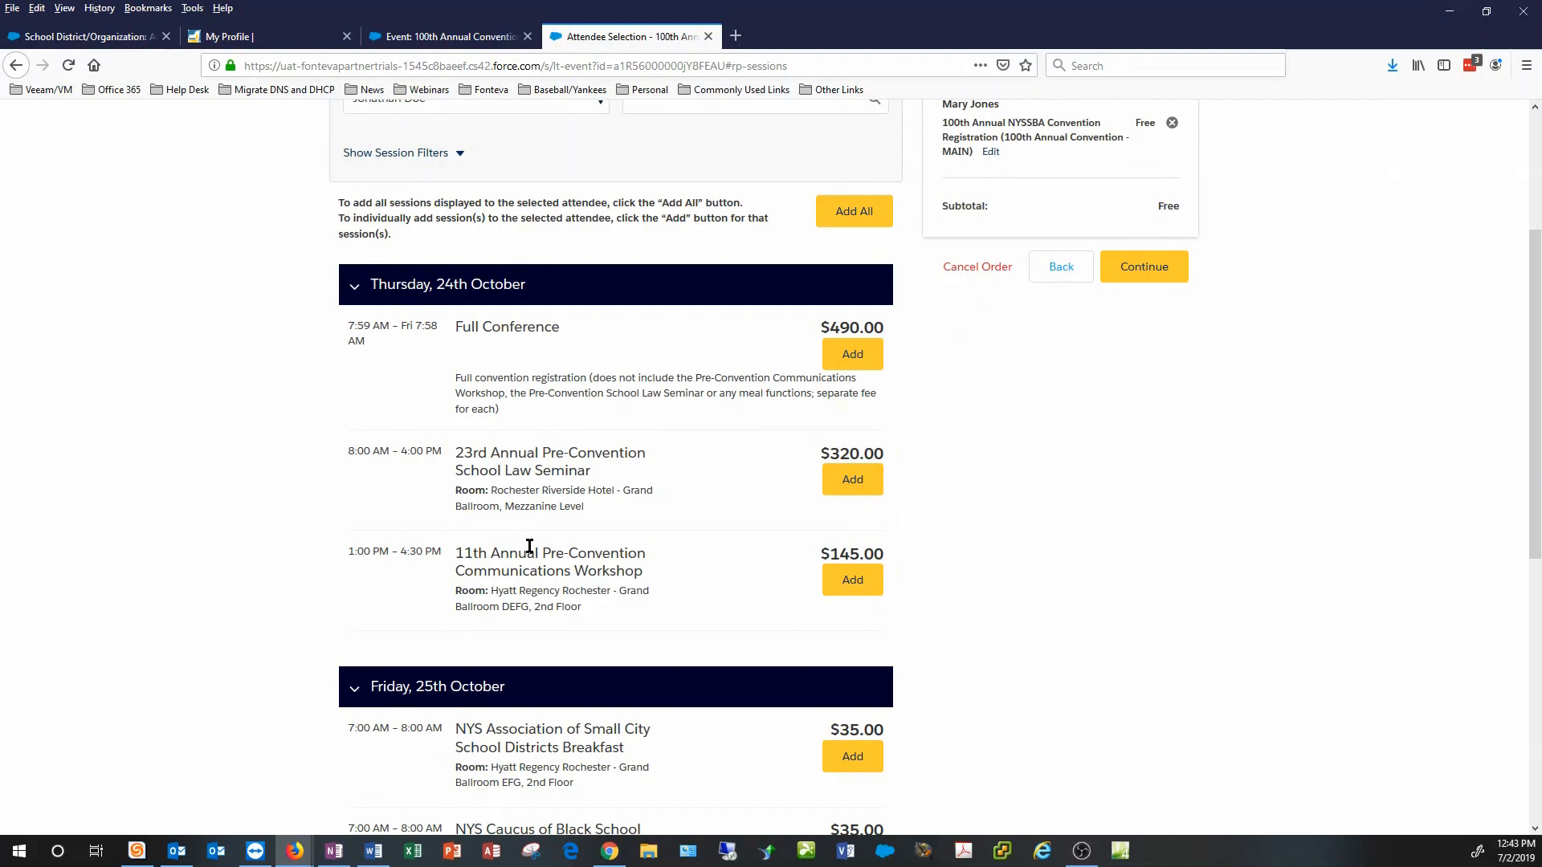
left_click(856, 354)
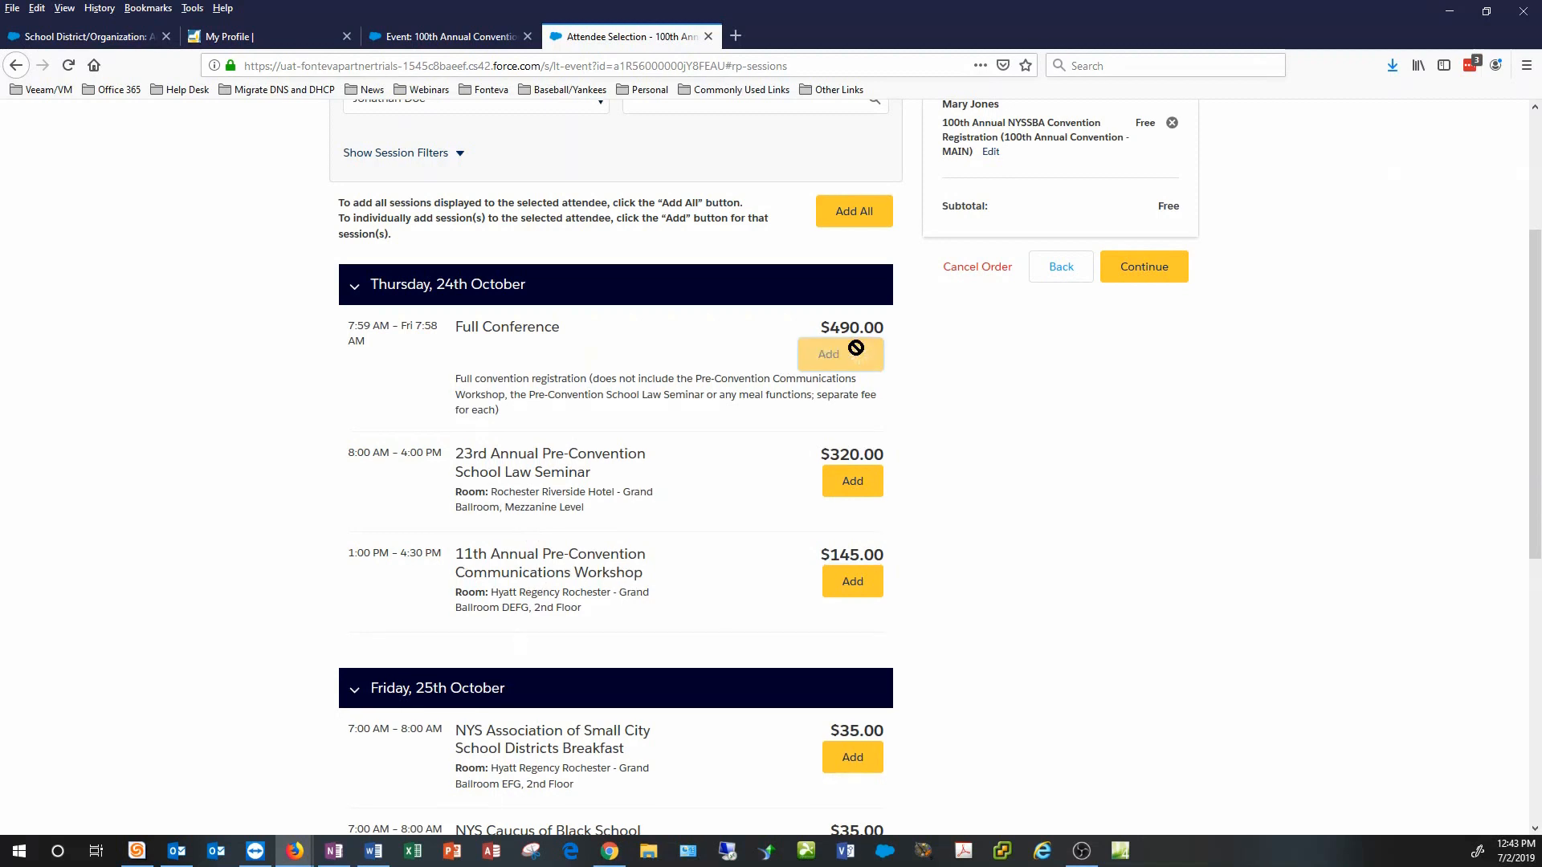
scroll(738, 438, "down", 3)
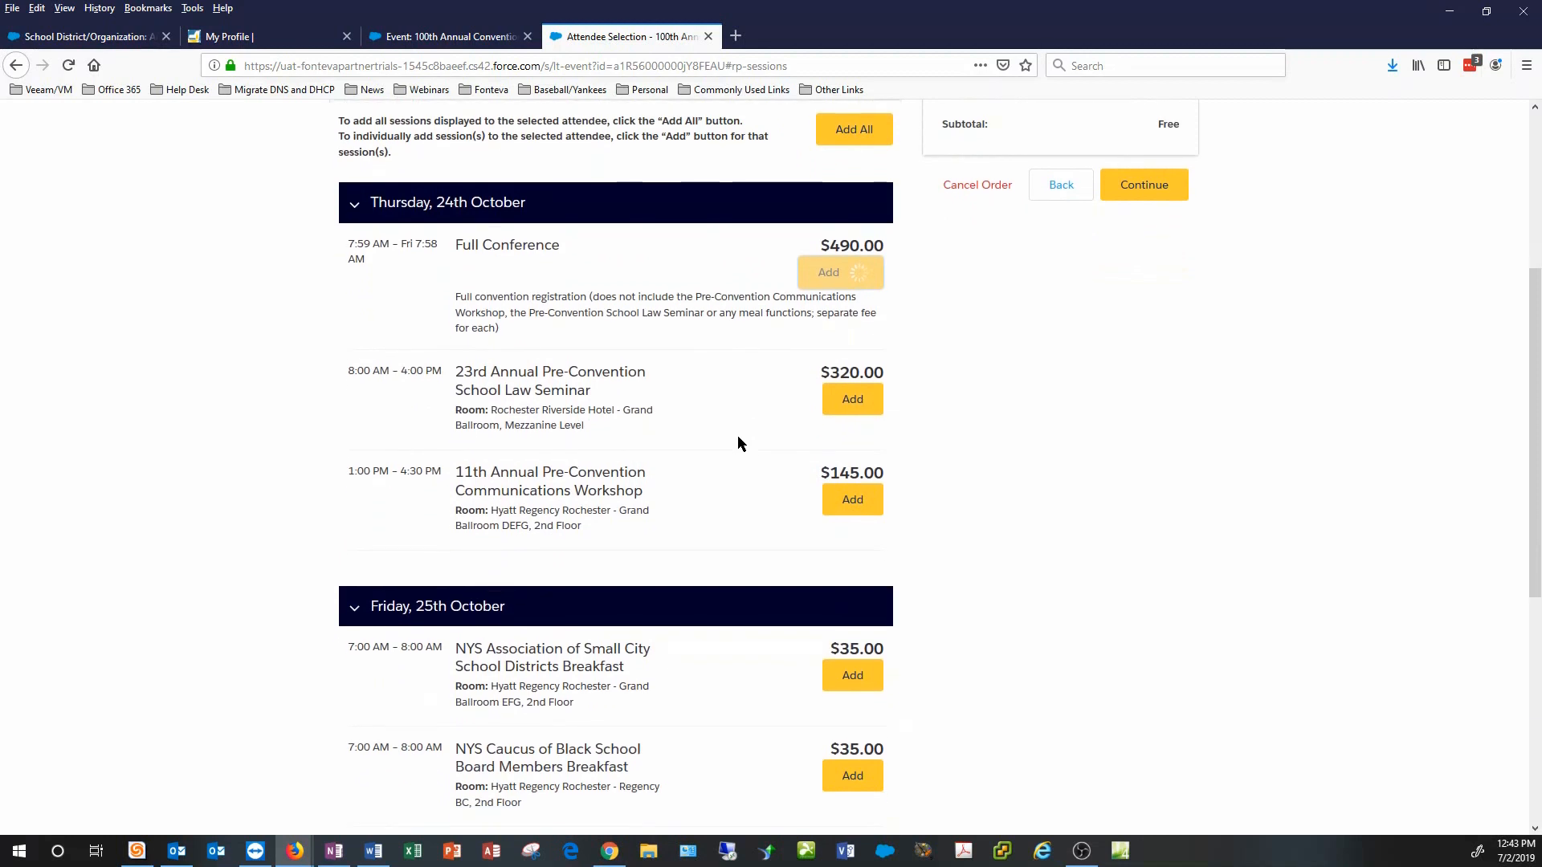
left_click(850, 316)
scroll(699, 361, "down", 3)
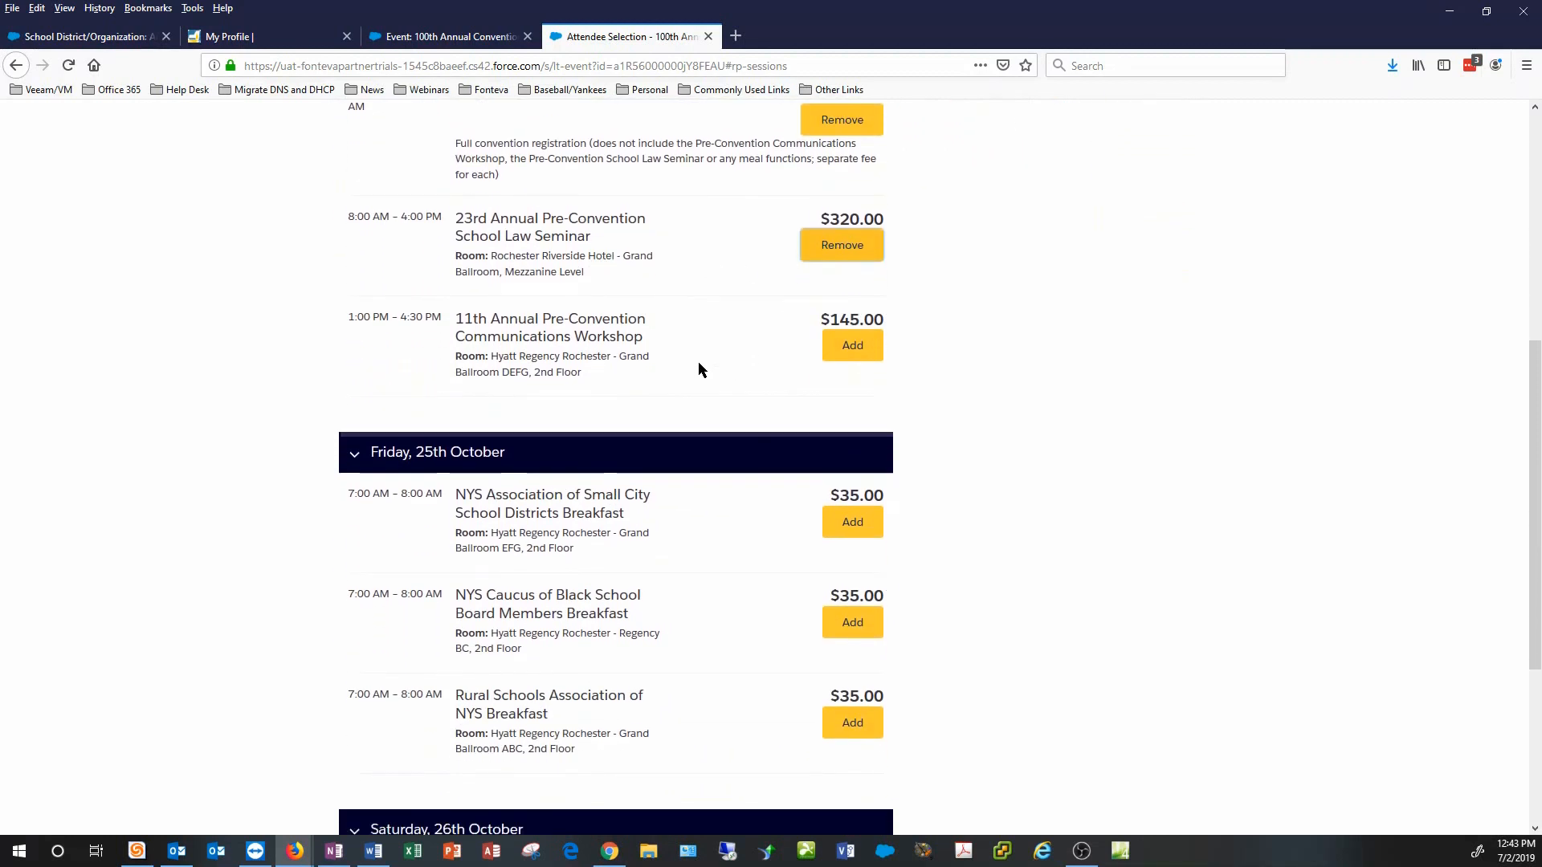
left_click(855, 347)
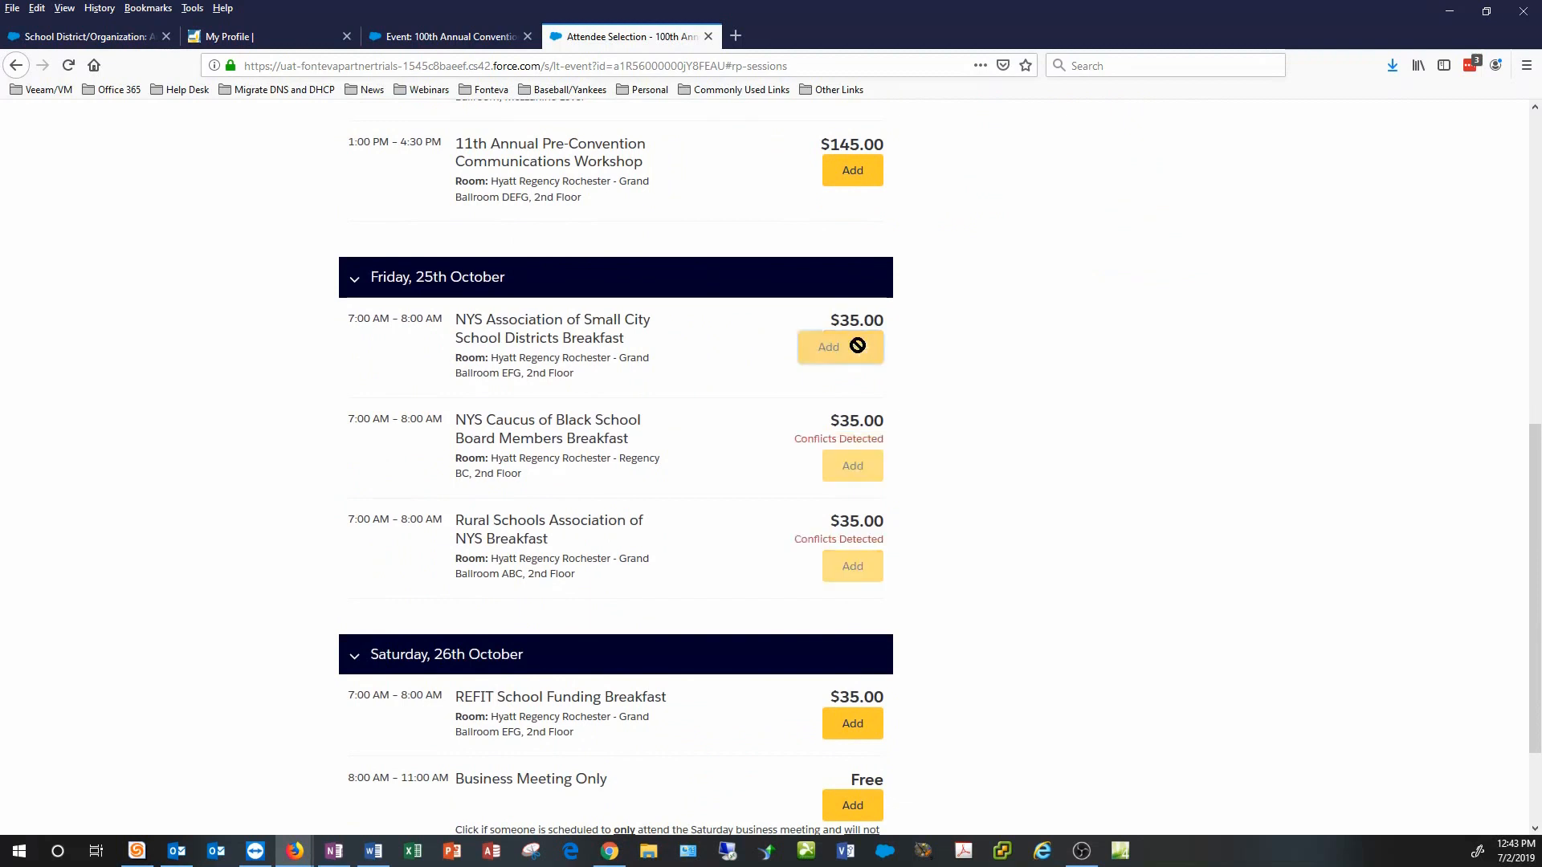
- Review the remaining sessions for the first attendee and switch the agenda to the second attendee
scroll(700, 382, "down", 2)
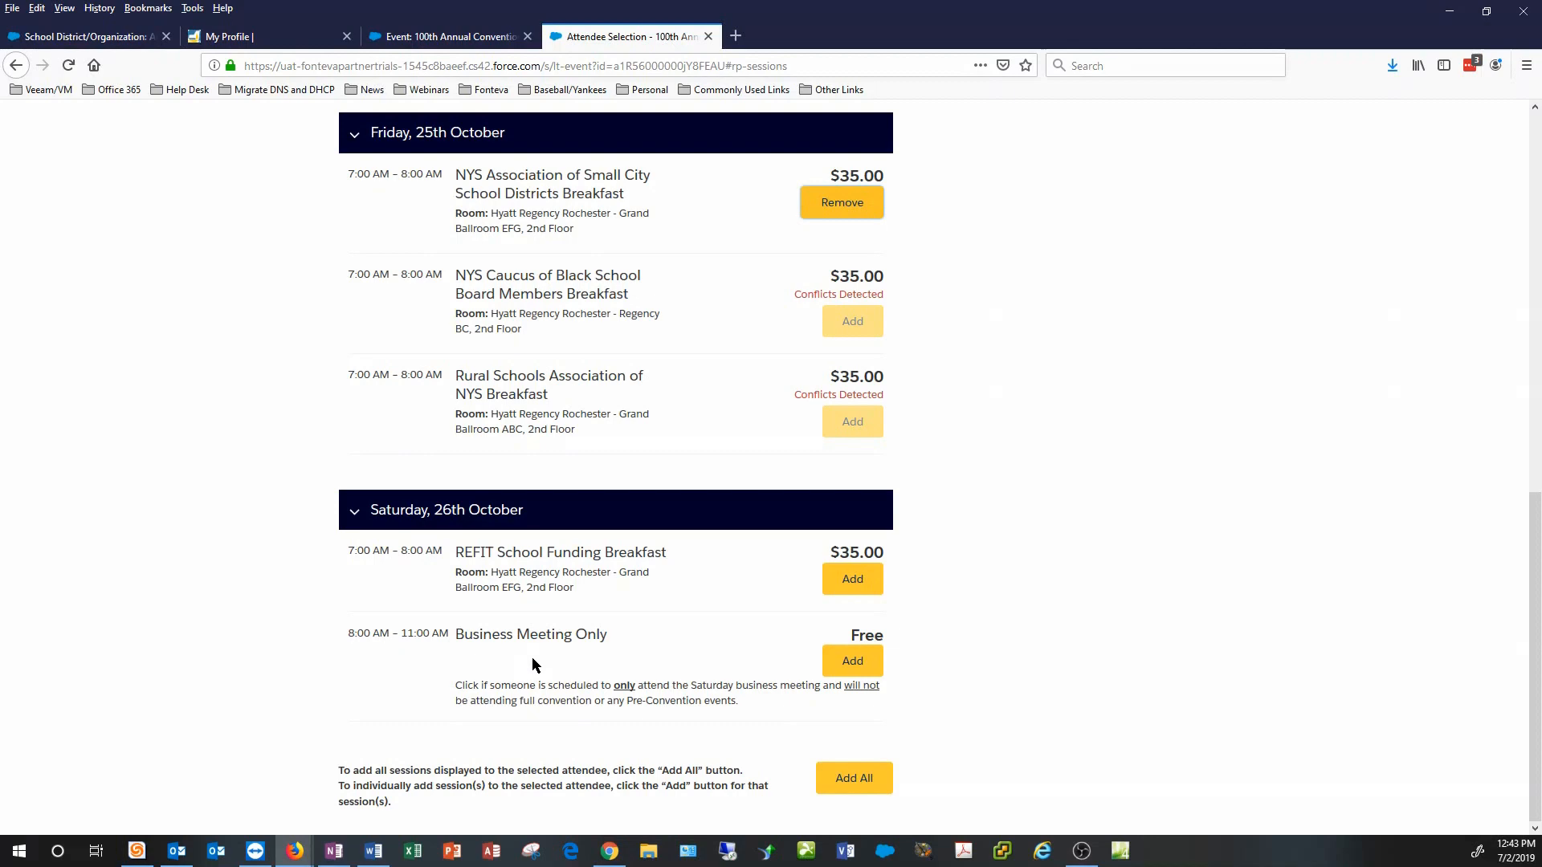
scroll(535, 654, "up", 7)
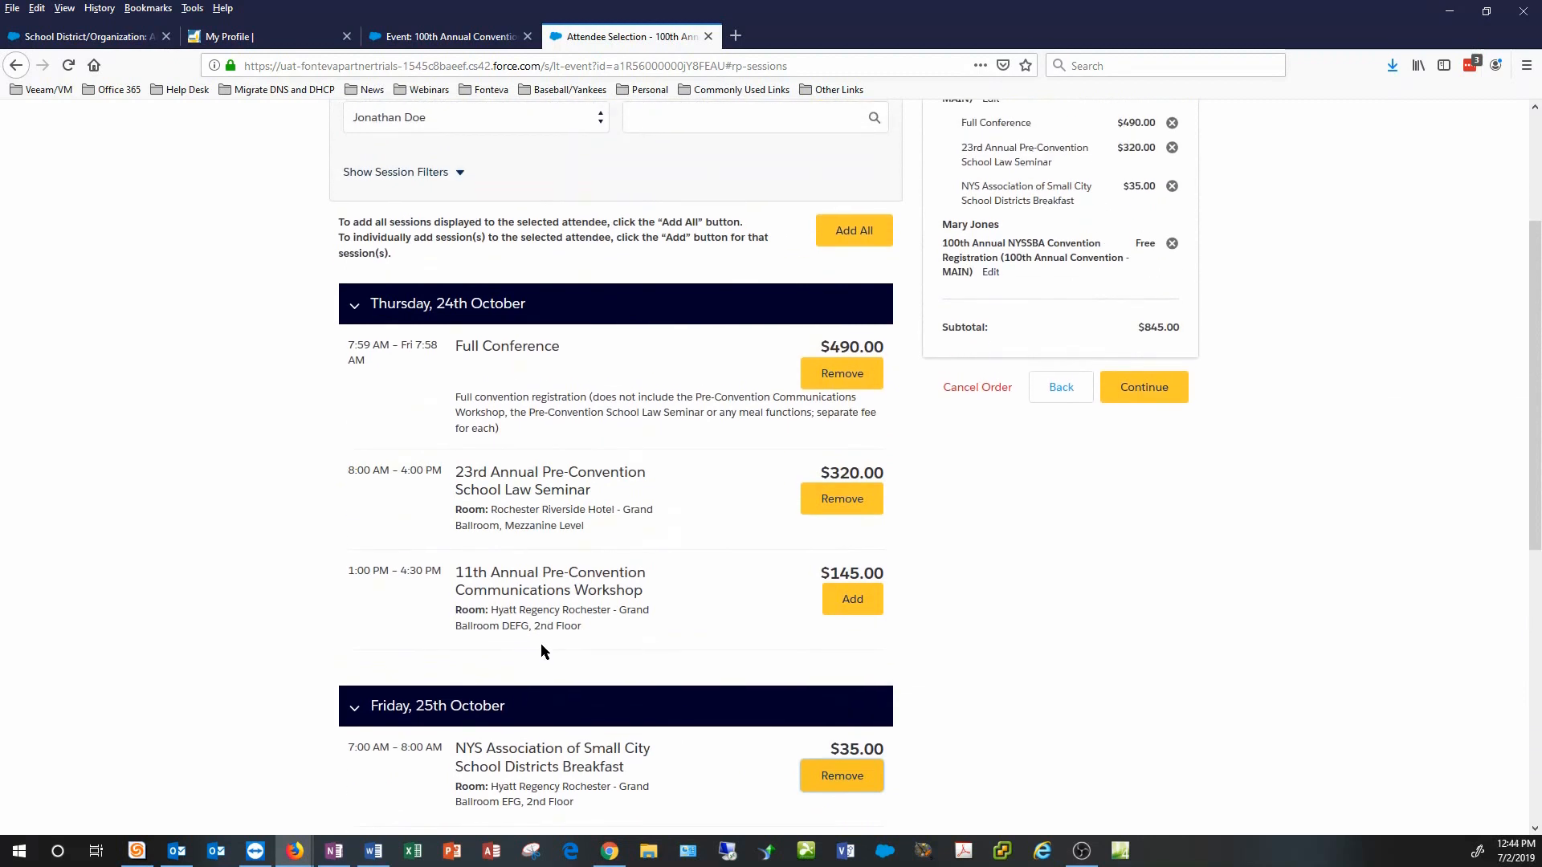
scroll(541, 644, "up", 2)
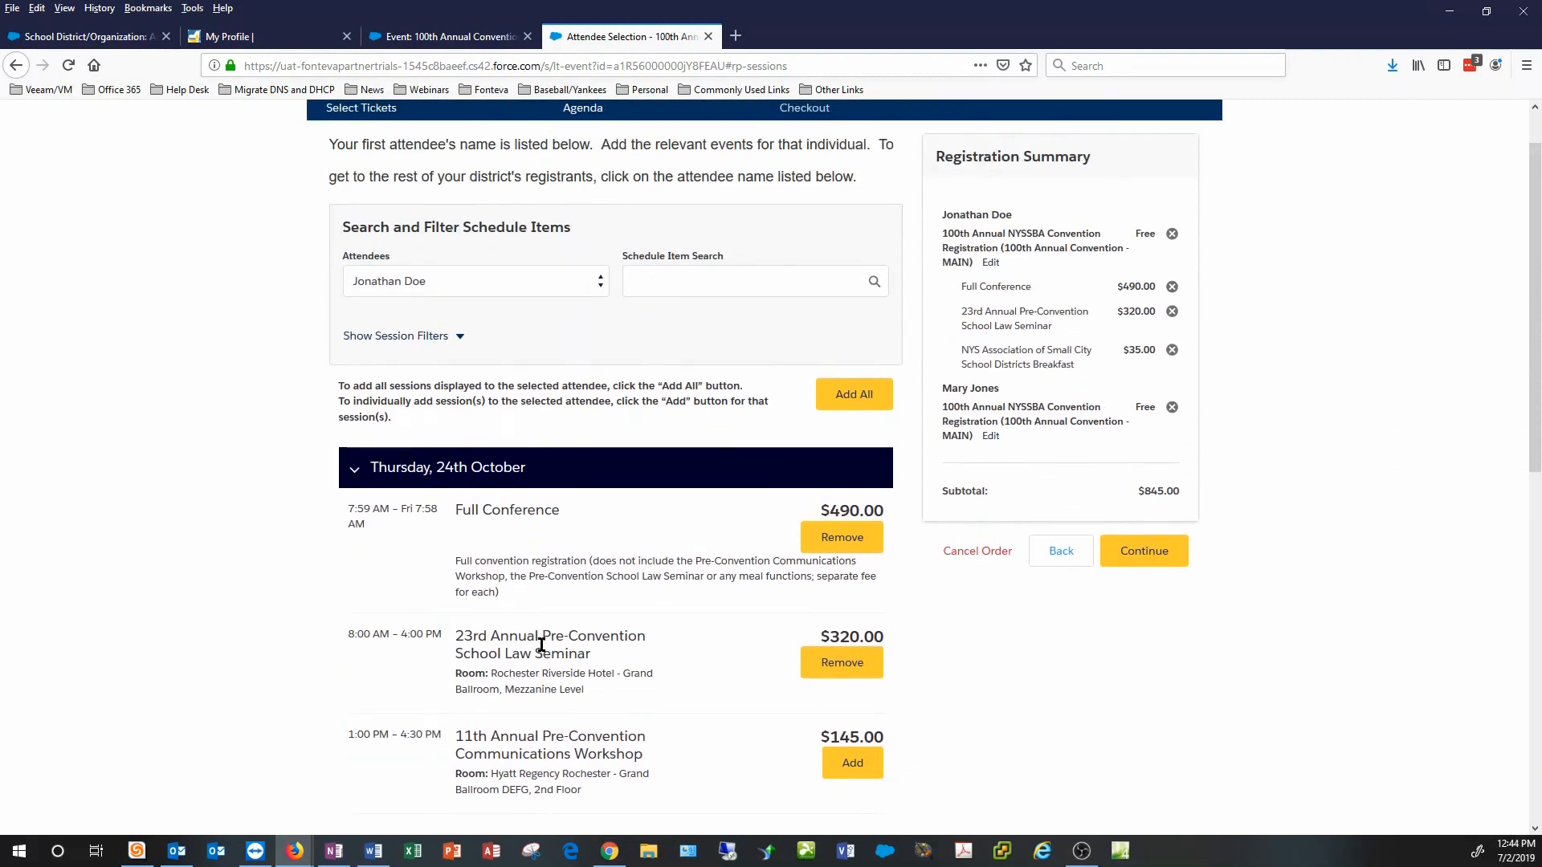
scroll(541, 645, "up", 1)
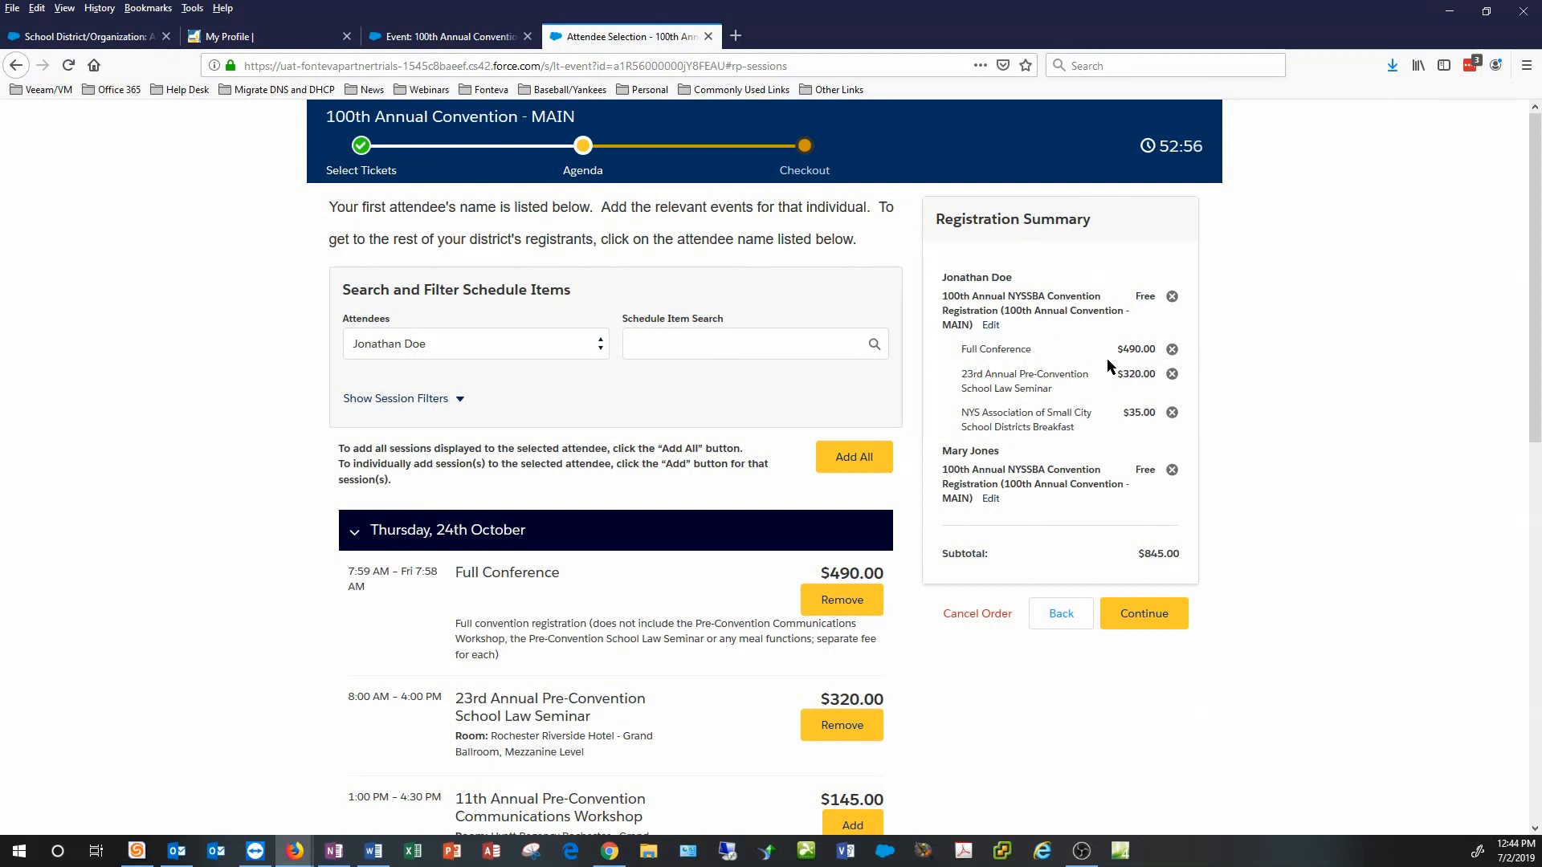
left_click(471, 345)
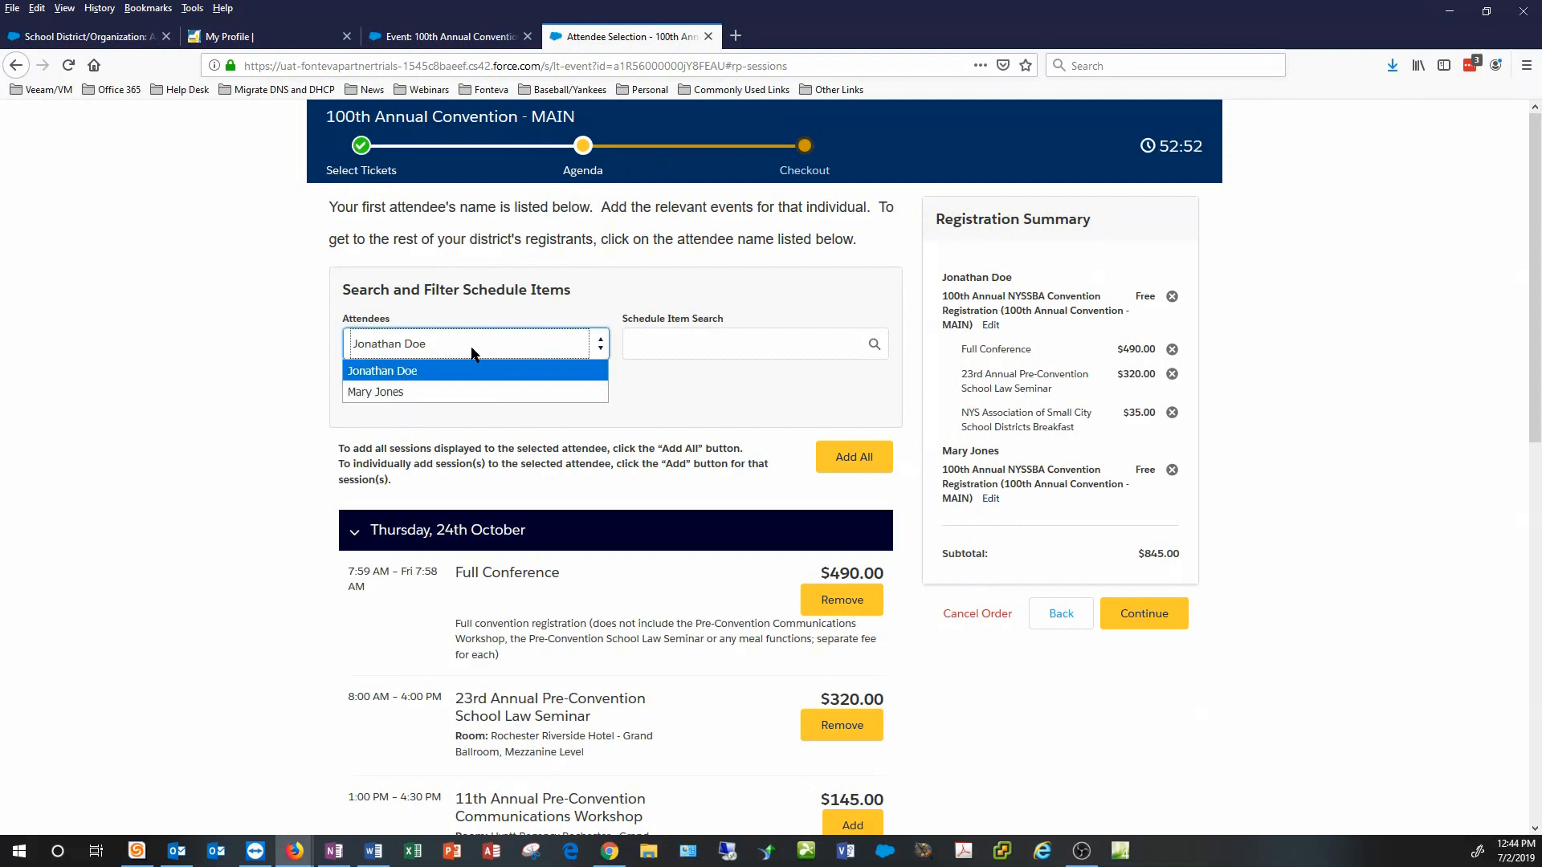
left_click(424, 393)
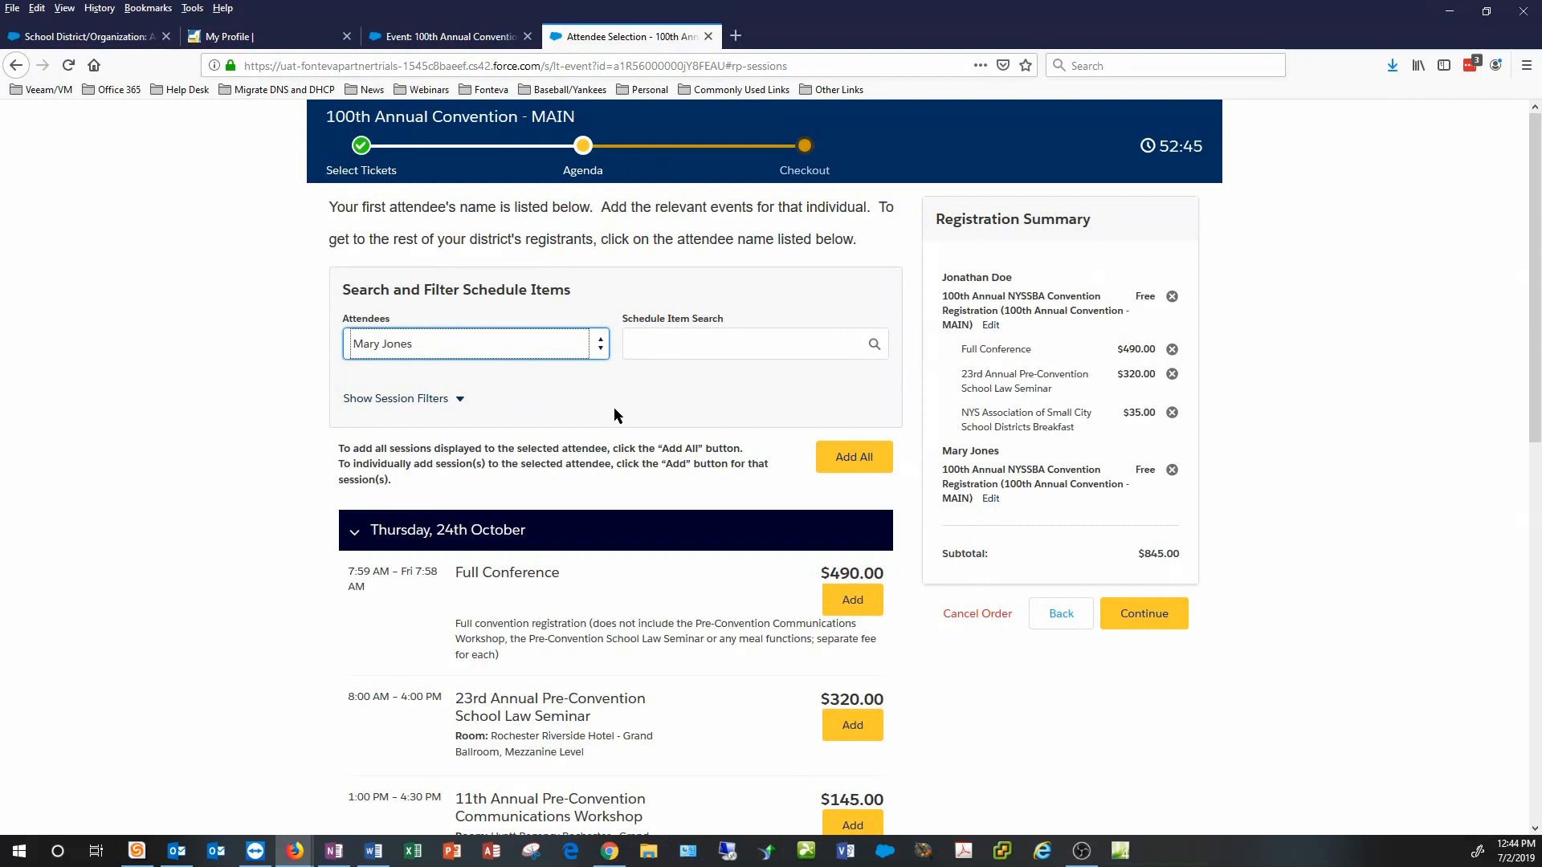
- Add the Full Conference, 11th Annual Pre-Convention Communications Workshop and Rural Schools Association of NYS Breakfast for the second attendee
scroll(624, 420, "down", 2)
scroll(623, 417, "down", 1)
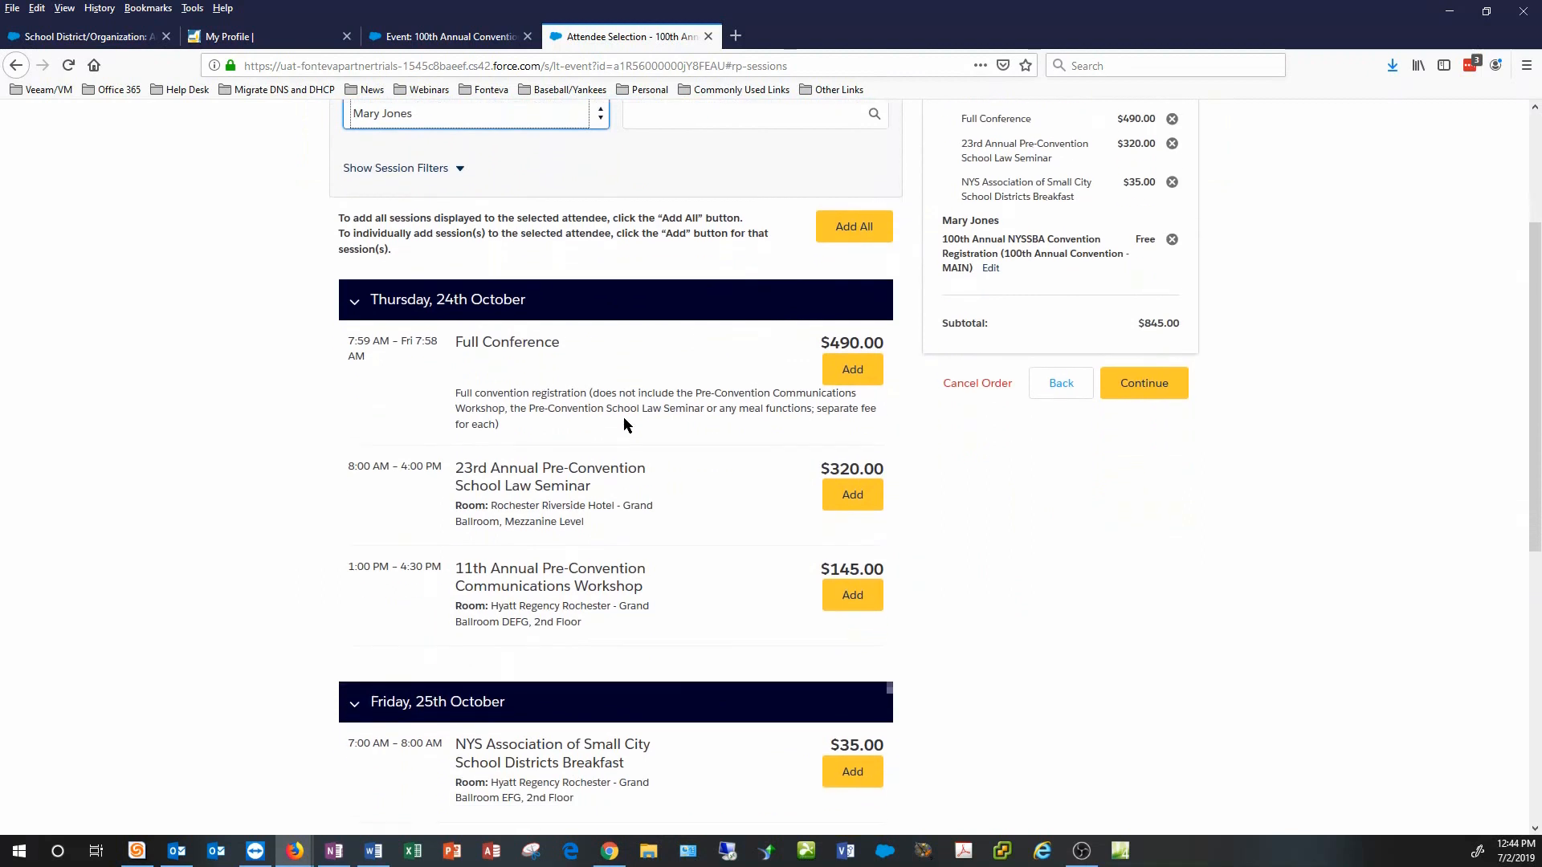
left_click(854, 355)
scroll(654, 452, "down", 2)
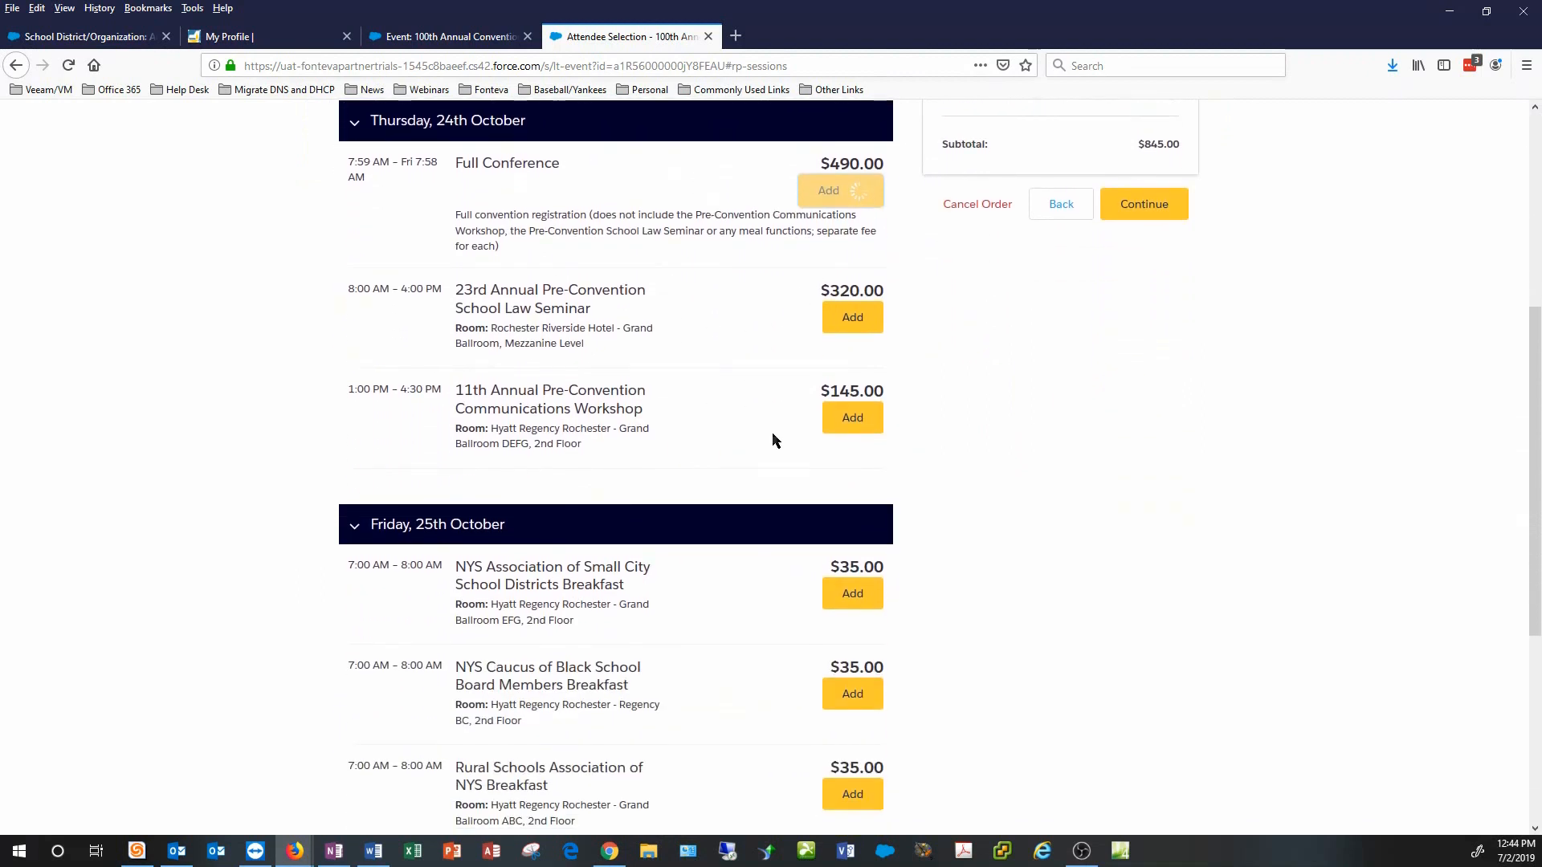
left_click(834, 422)
scroll(653, 437, "down", 3)
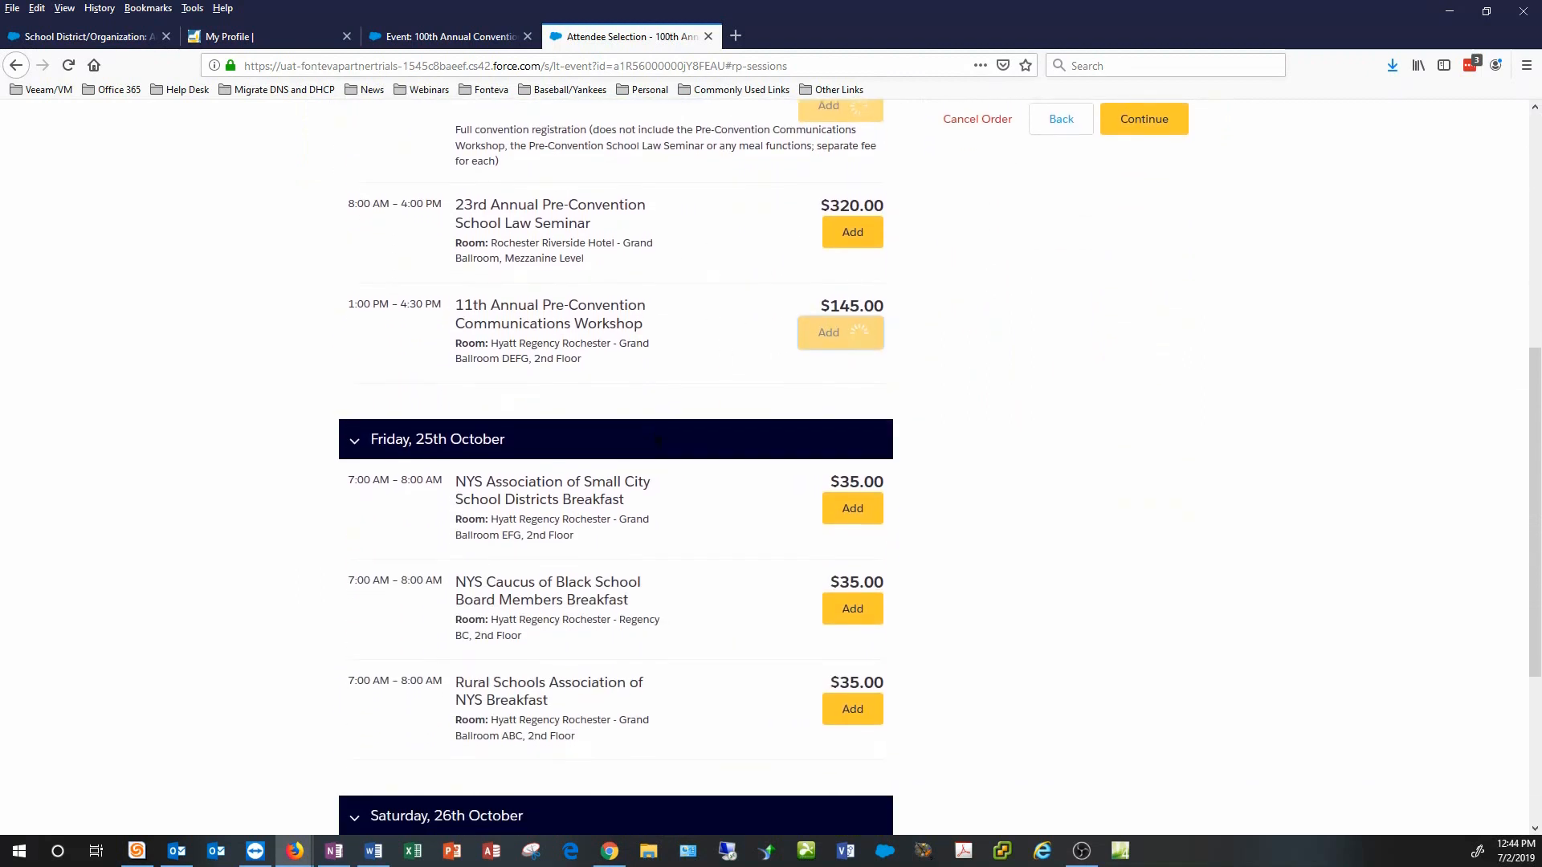
left_click(855, 552)
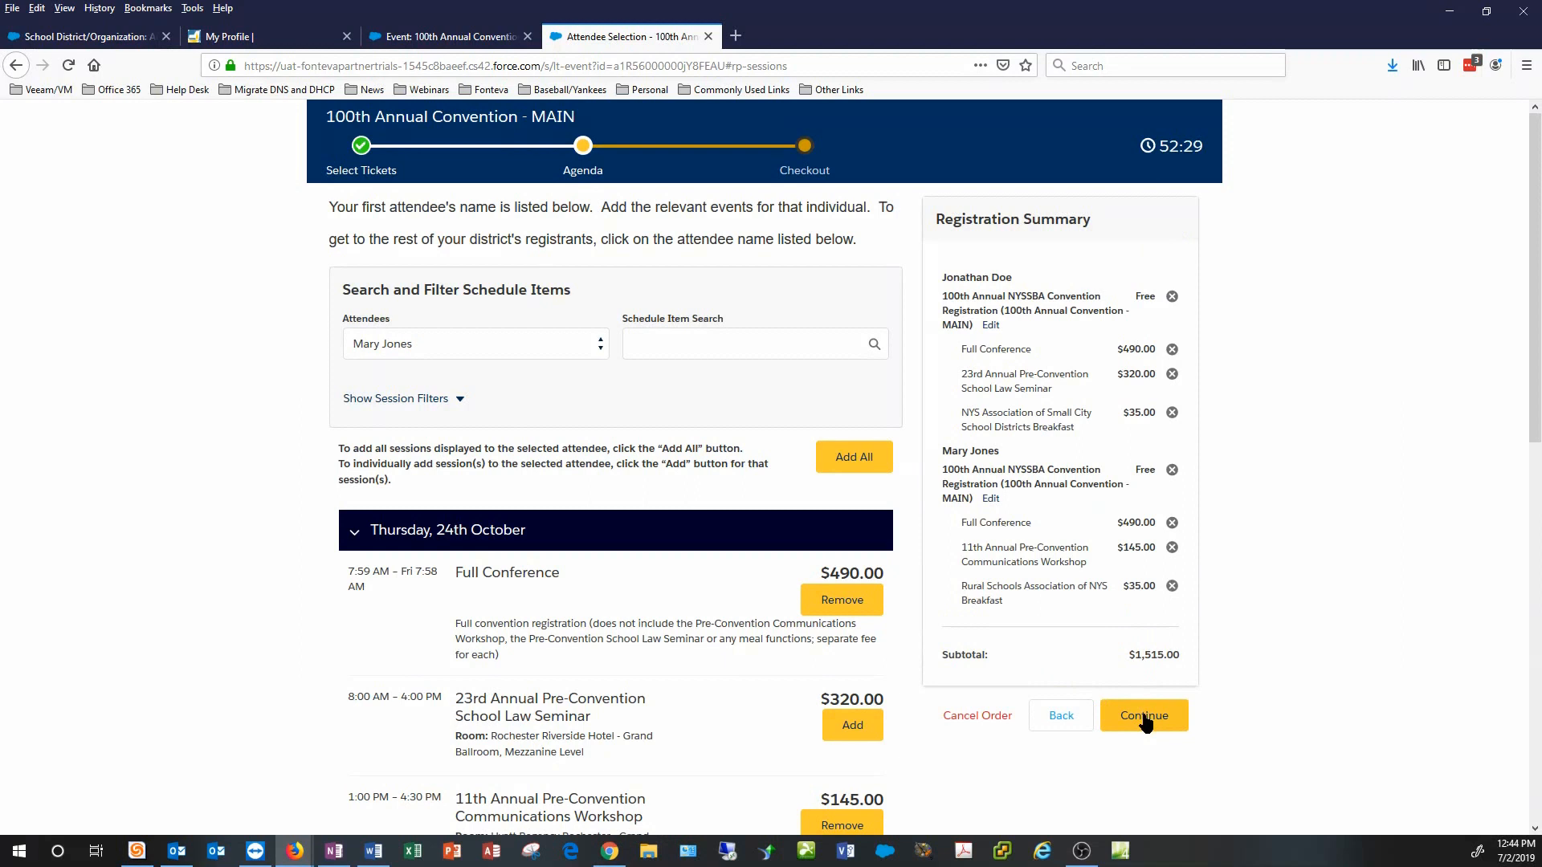
- Continue to checkout and view the credit card payment form
left_click(1146, 722)
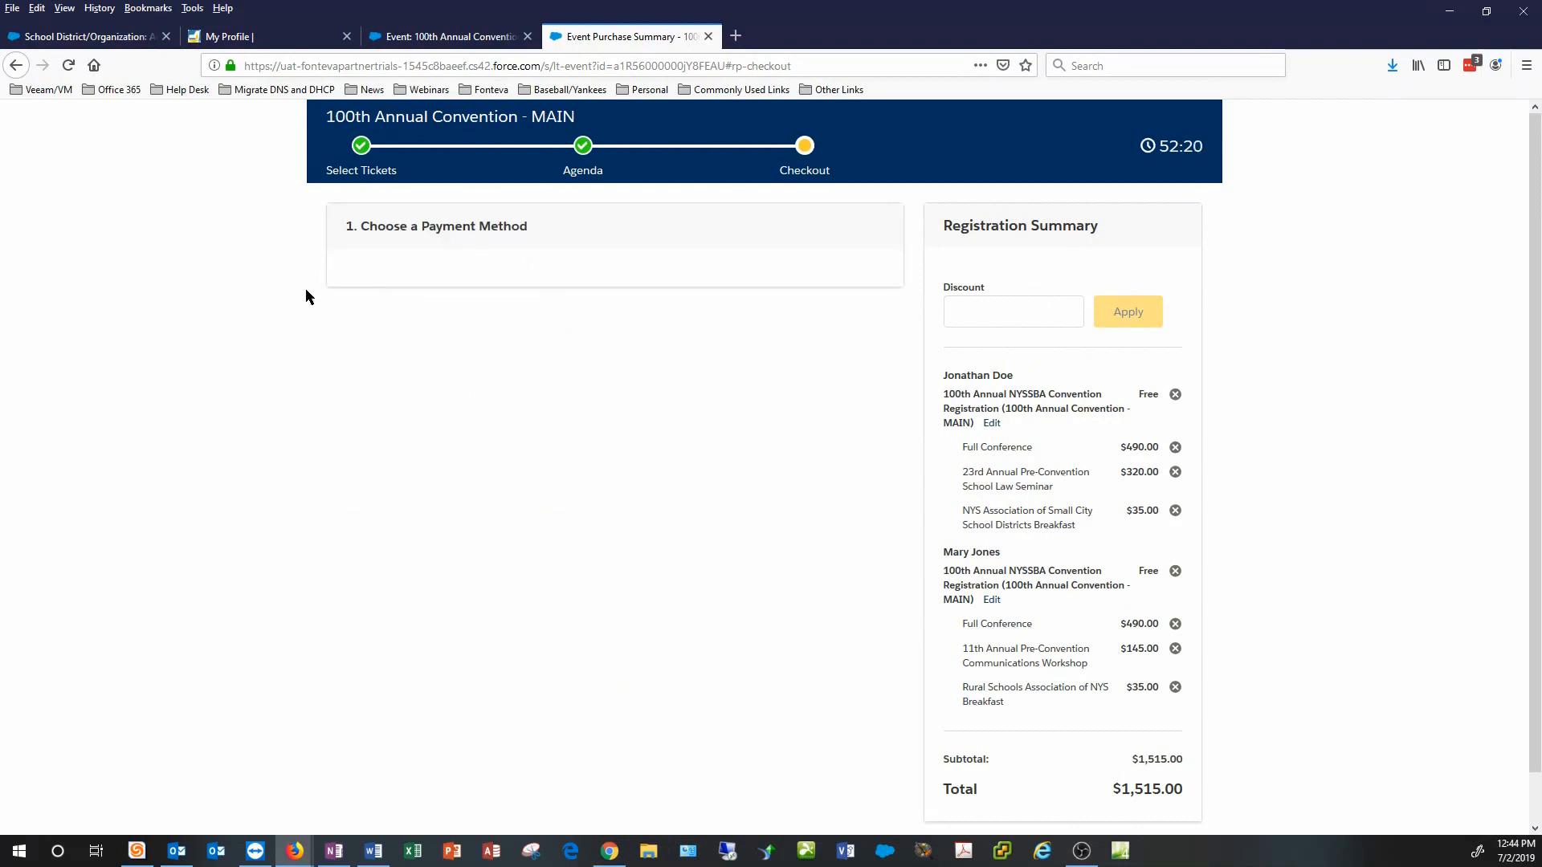
left_click(372, 283)
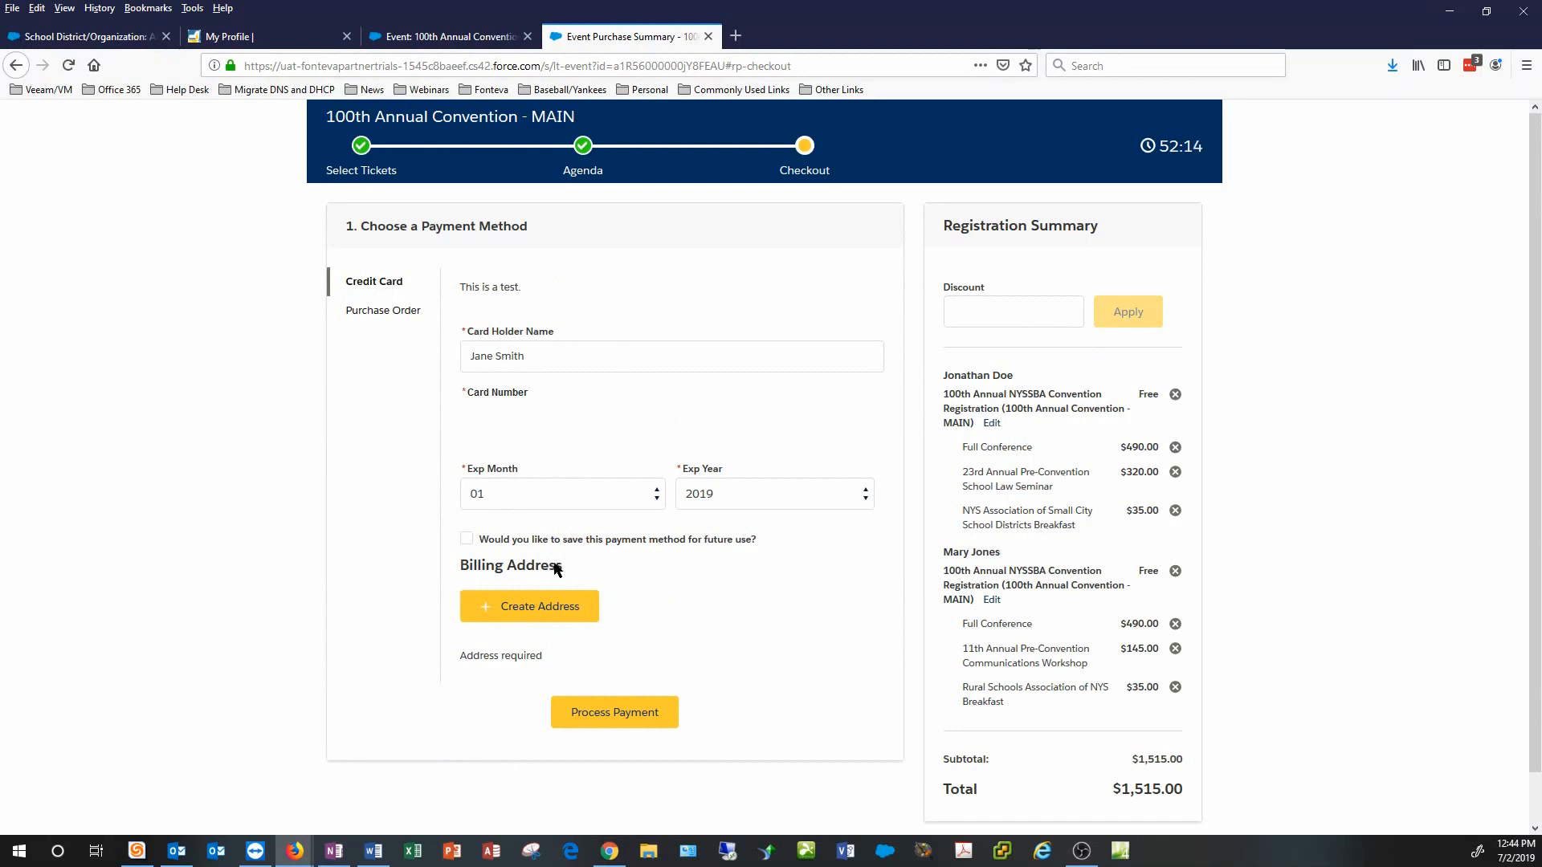
left_click(555, 428)
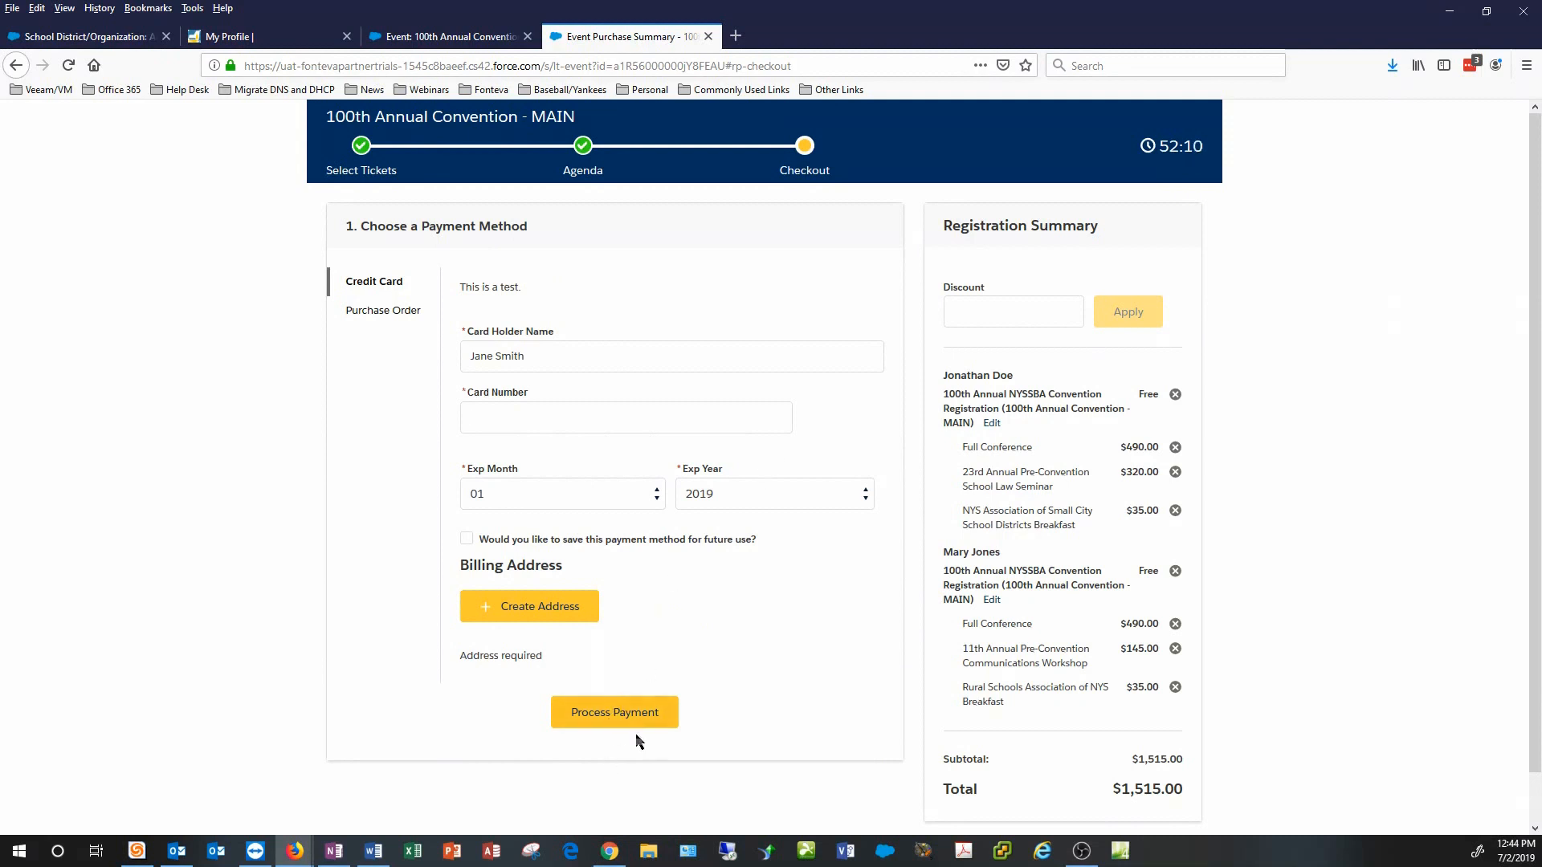
- Choose purchase order as the payment method, enter the purchase order number as the customer reference number, and complete the transaction
left_click(374, 310)
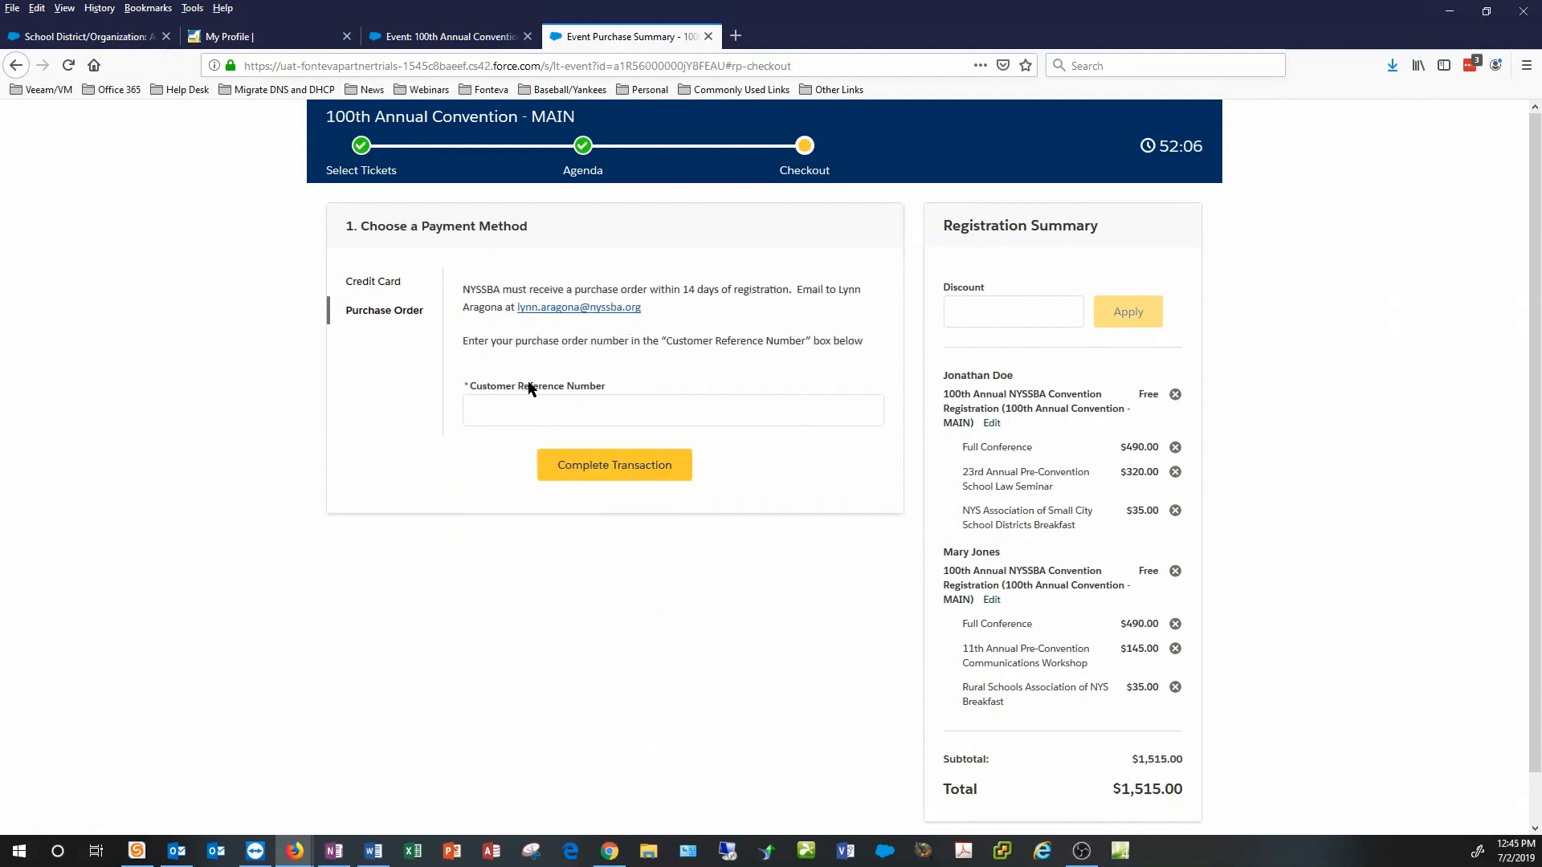
left_click(497, 402)
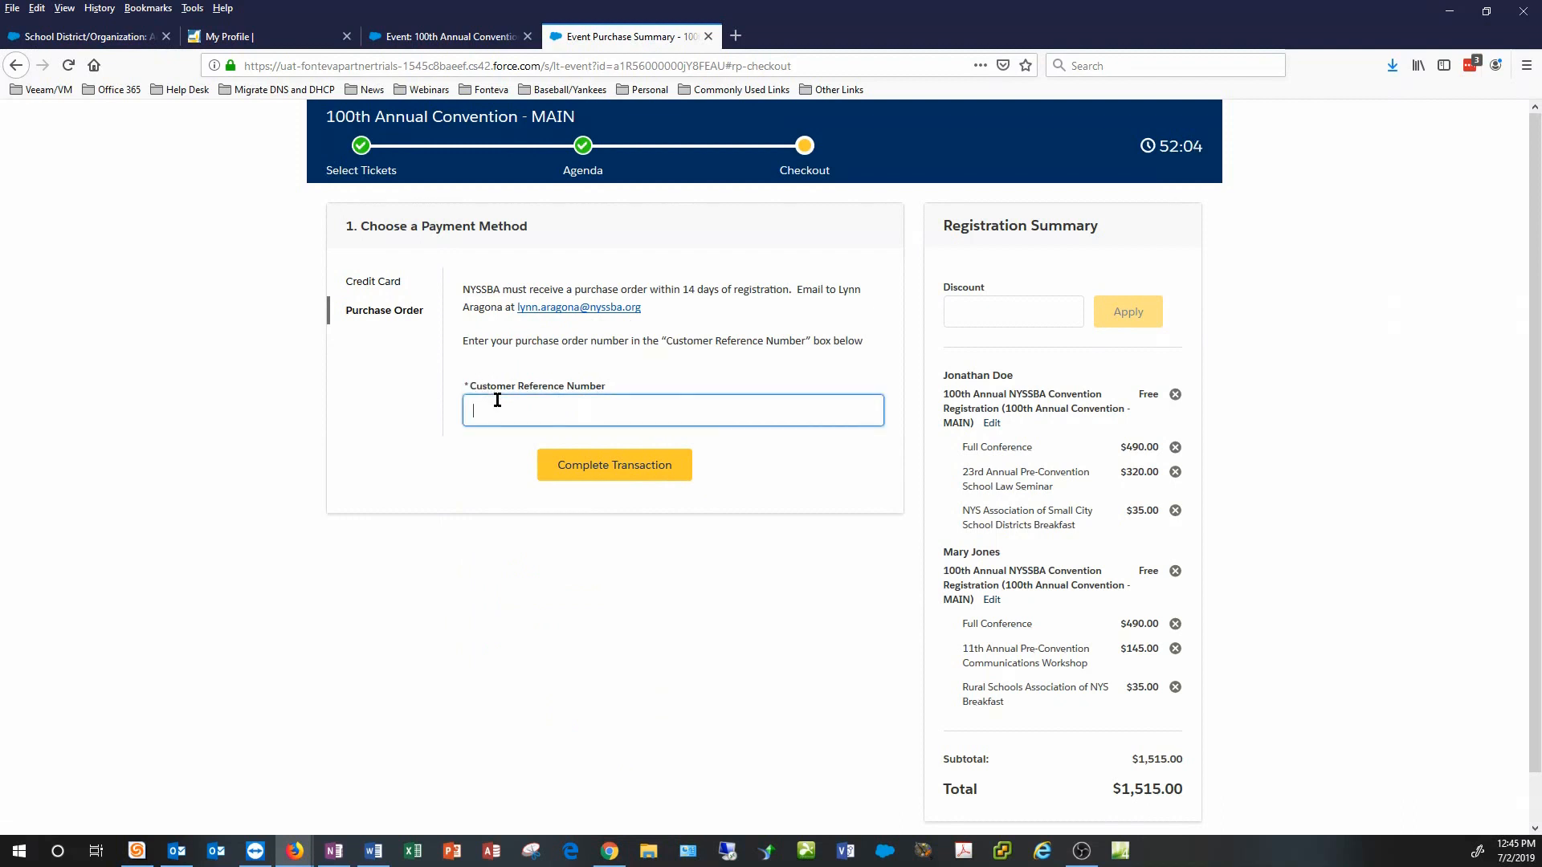
type("123456")
left_click(587, 468)
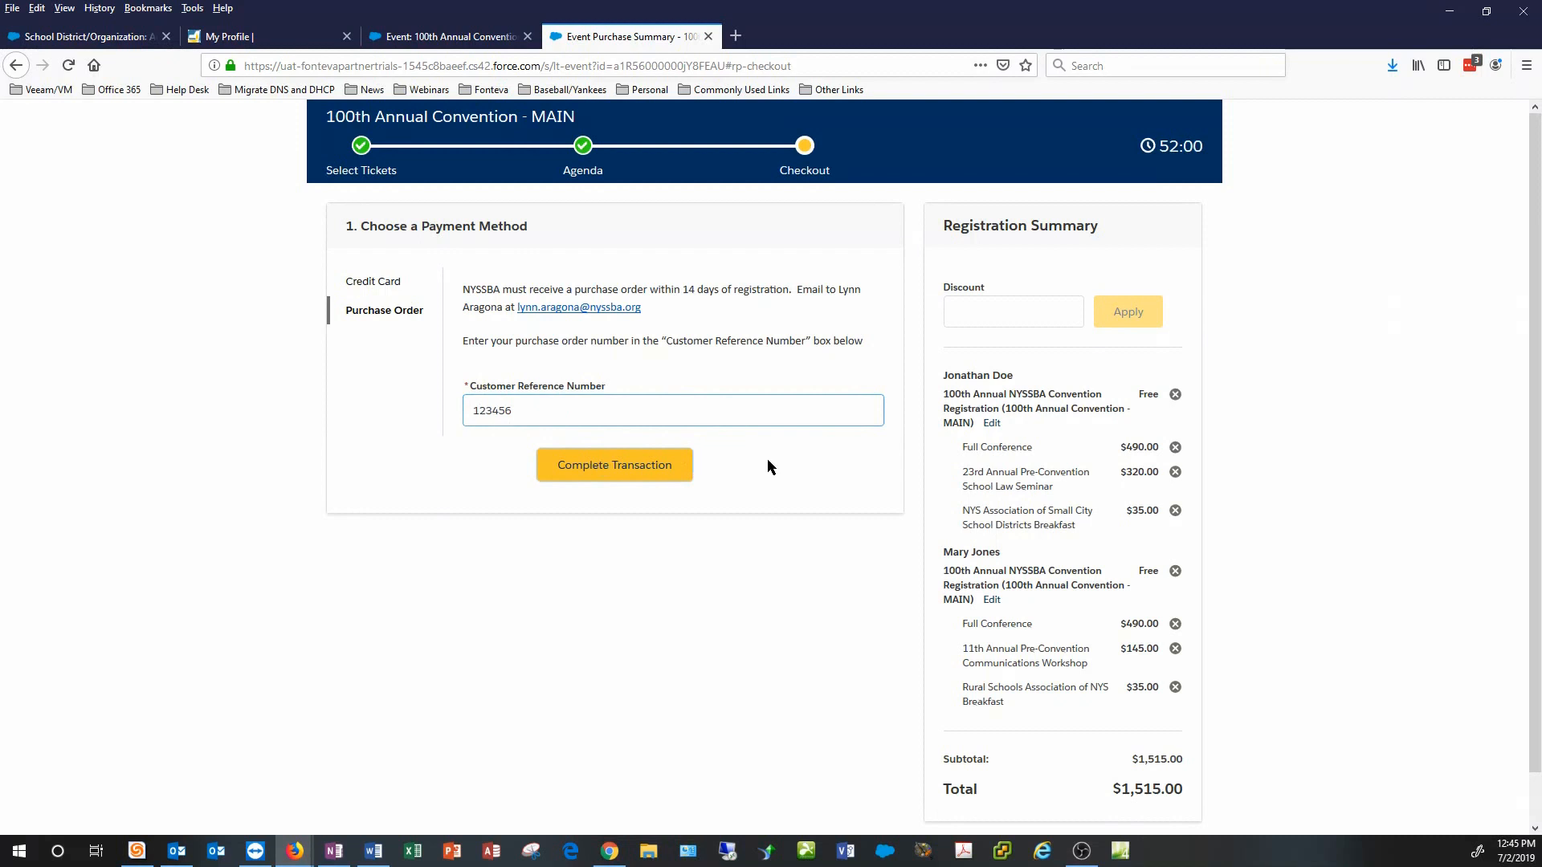